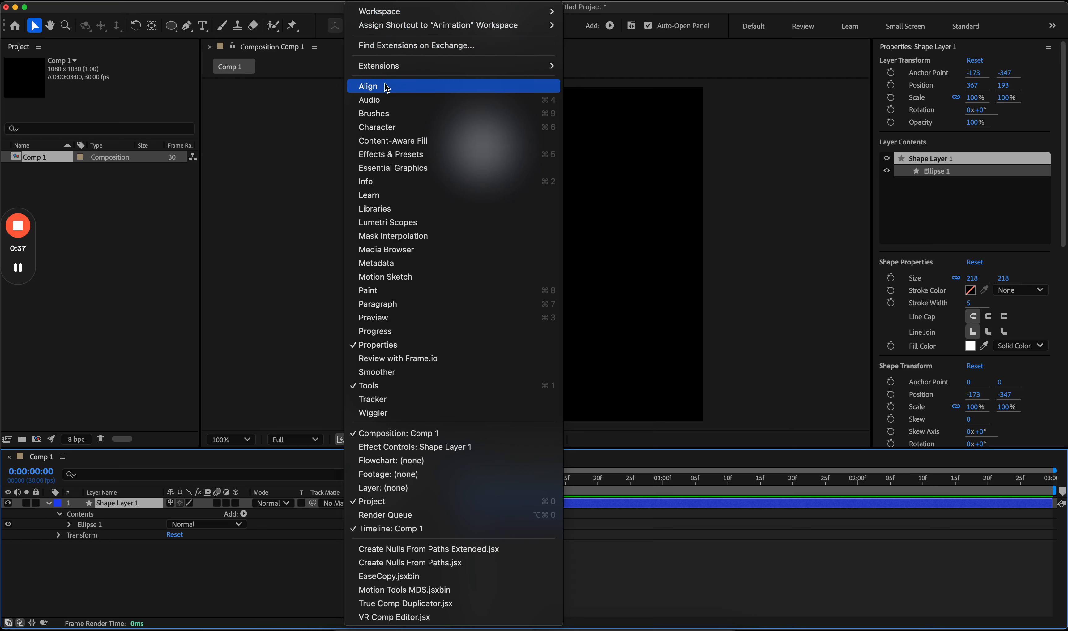
Step: Open the Align panel in the right dock, set to align layers to the composition
left_click(387, 87)
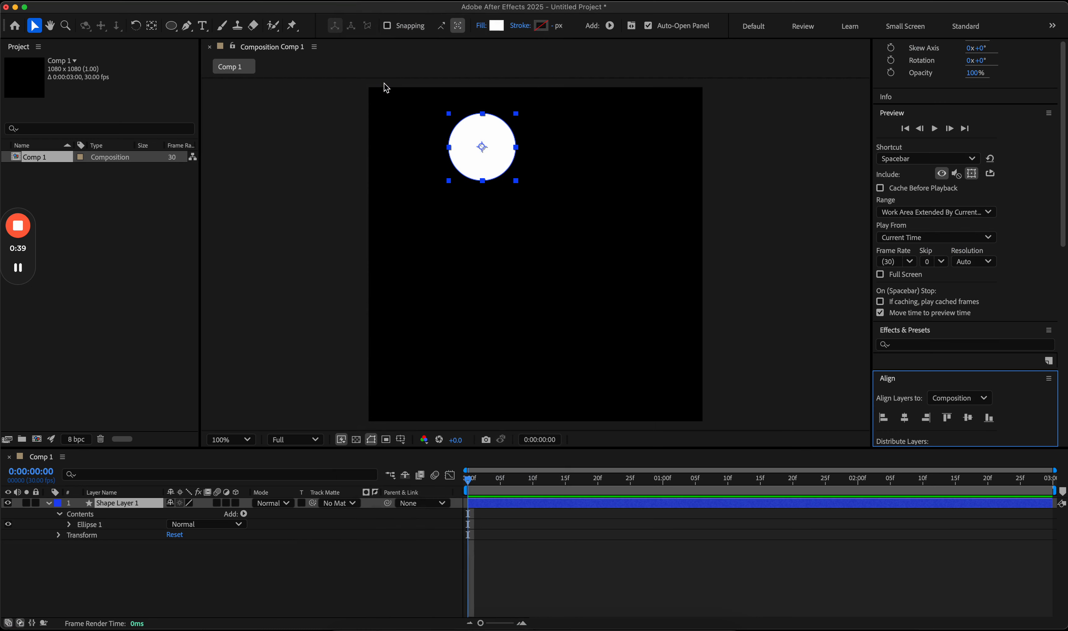
Step: Centre Shape Layer 1 horizontally and show only its Position property (540, 193)
left_click(905, 418)
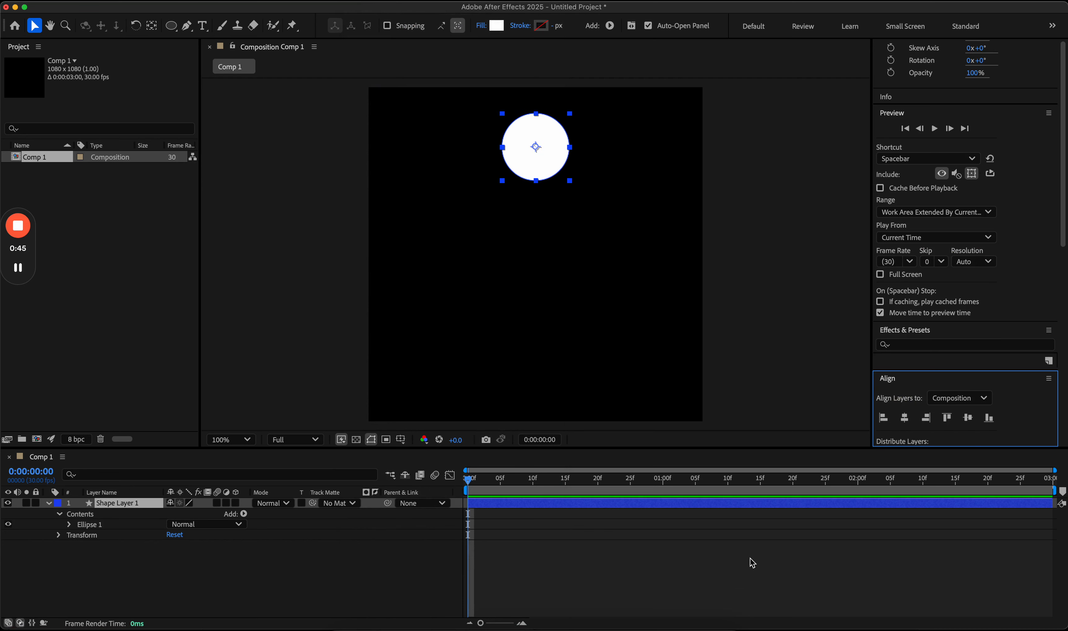
left_click(742, 581)
left_click(474, 503)
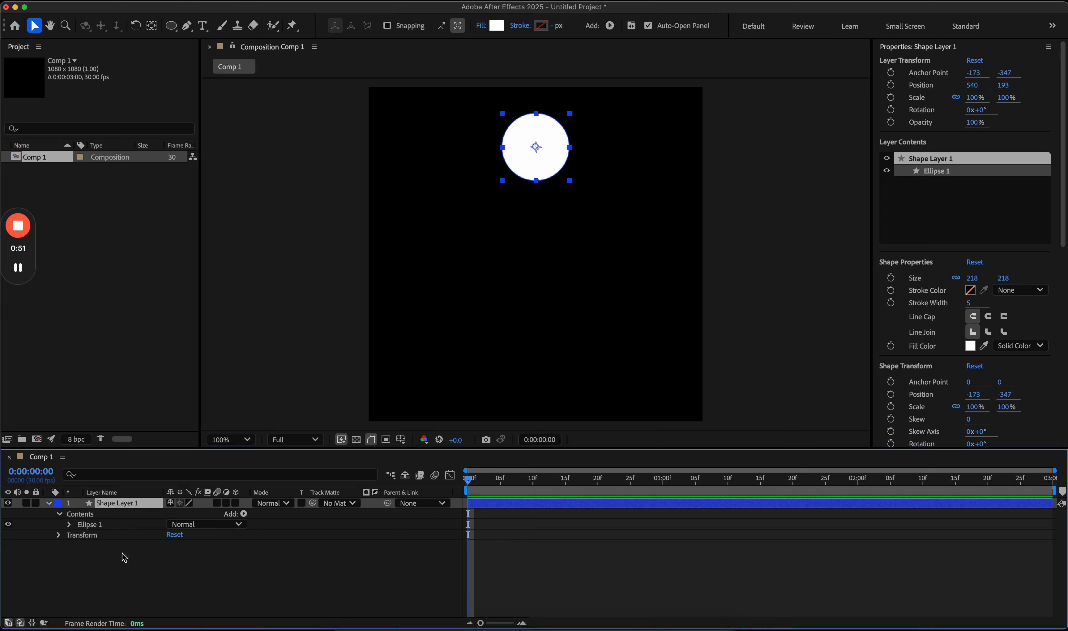
left_click(58, 535)
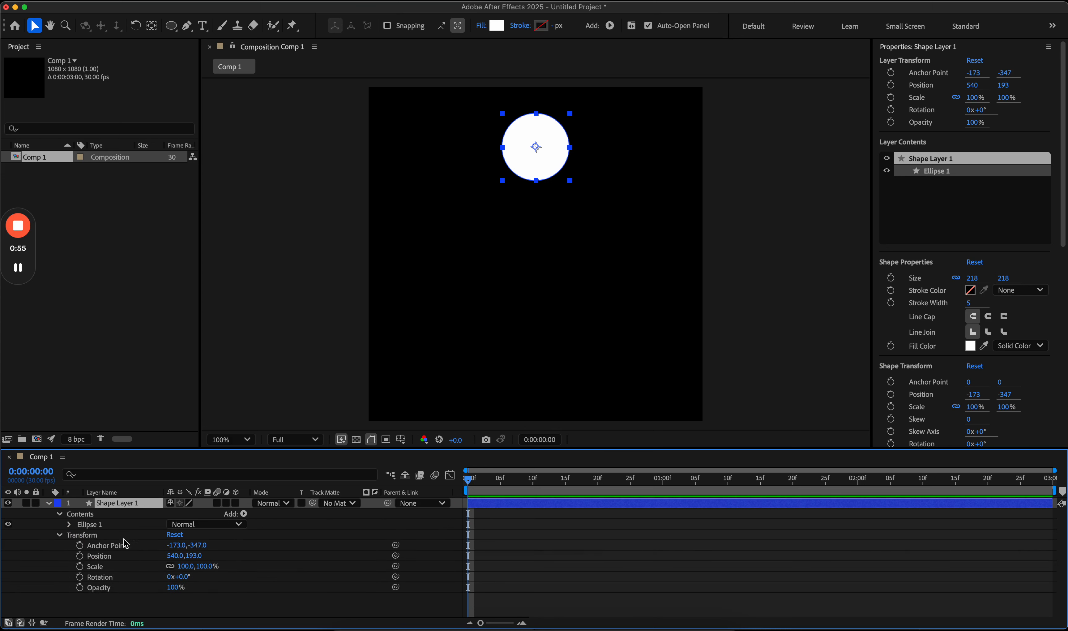
key("p")
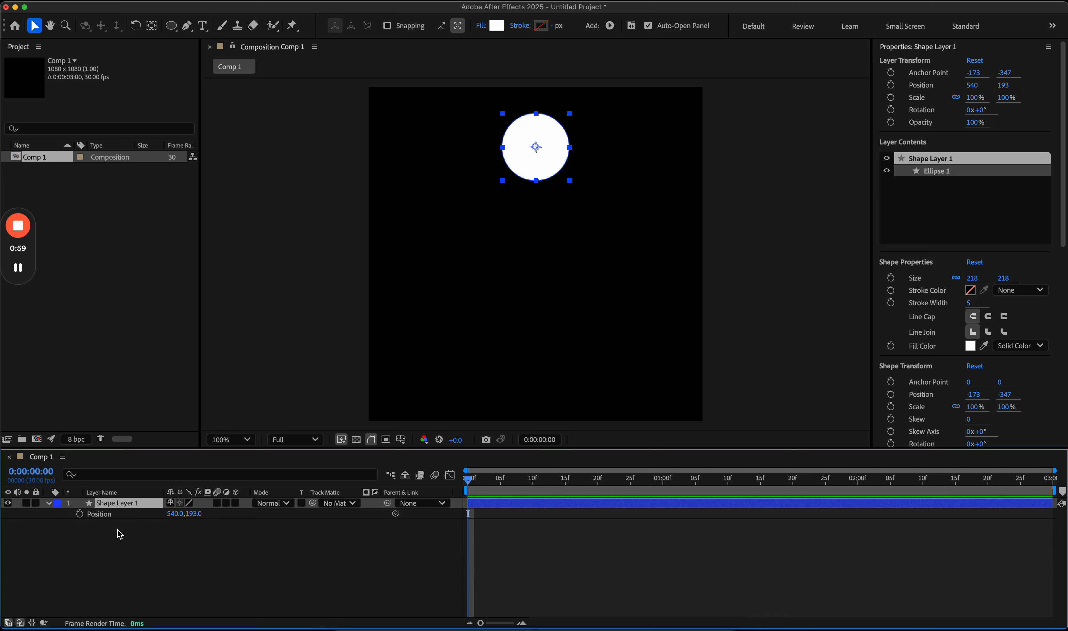
Step: Separate Position into X Position 540.0 and Y Position 193.0
right_click(105, 514)
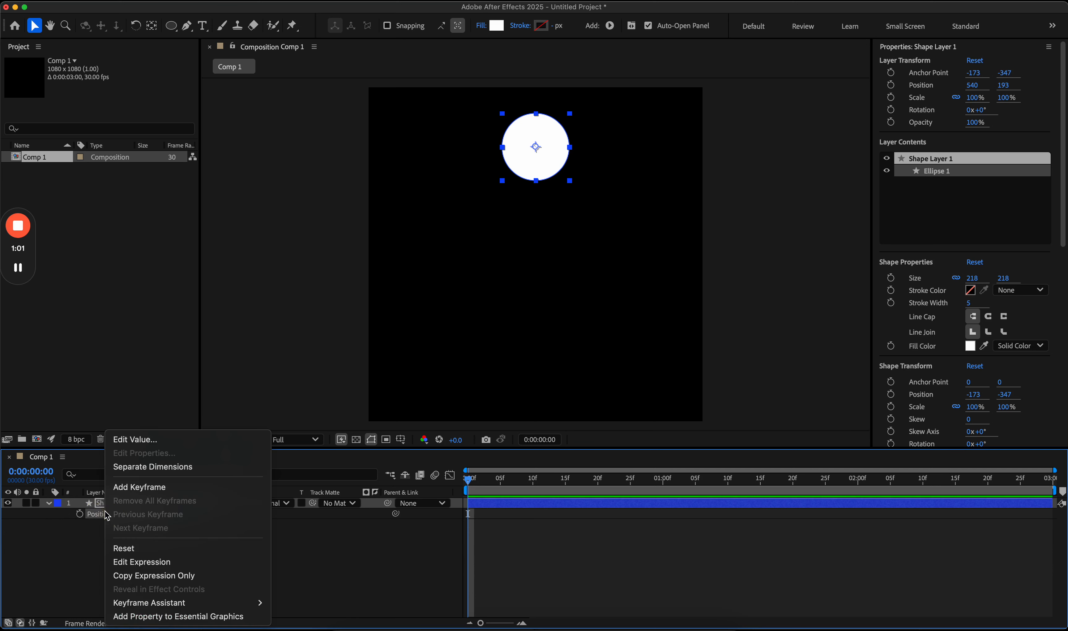
left_click(144, 467)
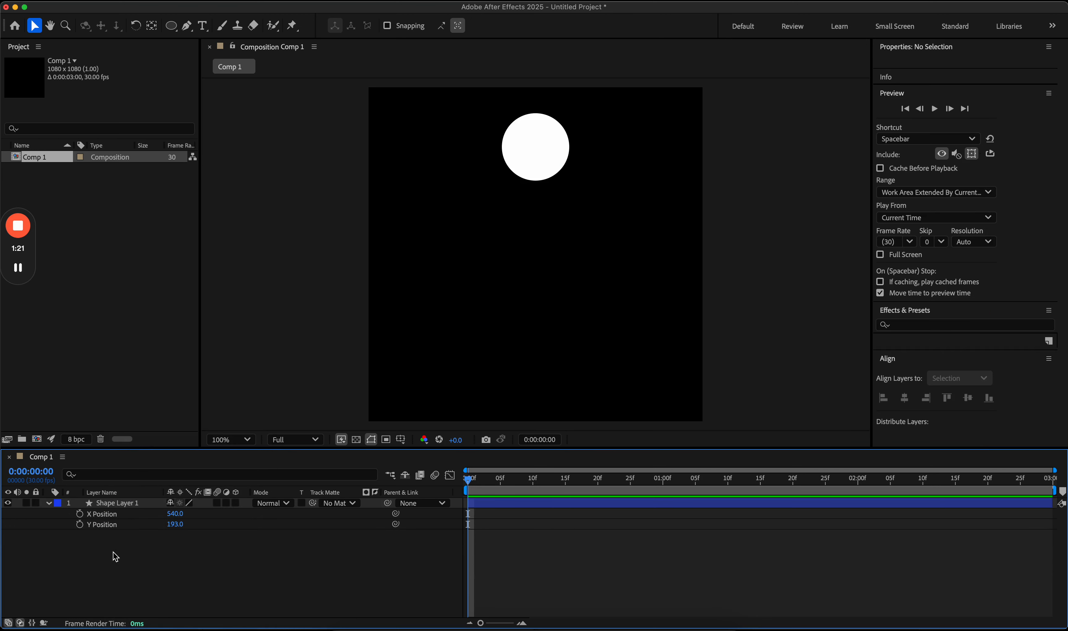
Step: Keyframe Y Position at 193 on frame 0 and 962 on frame 16
left_click(82, 526)
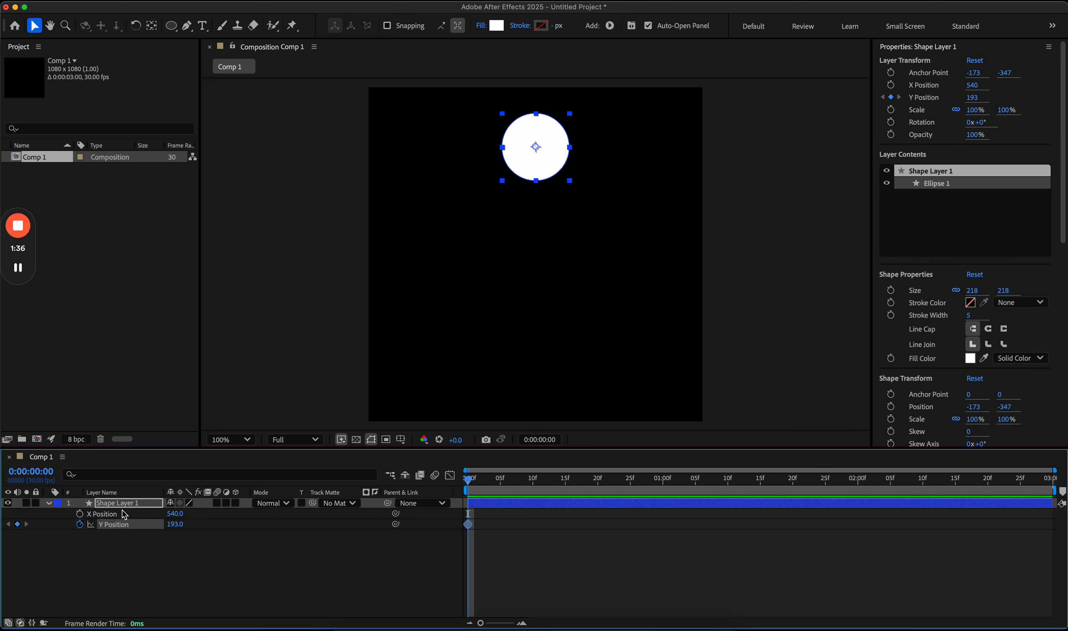
left_click(163, 565)
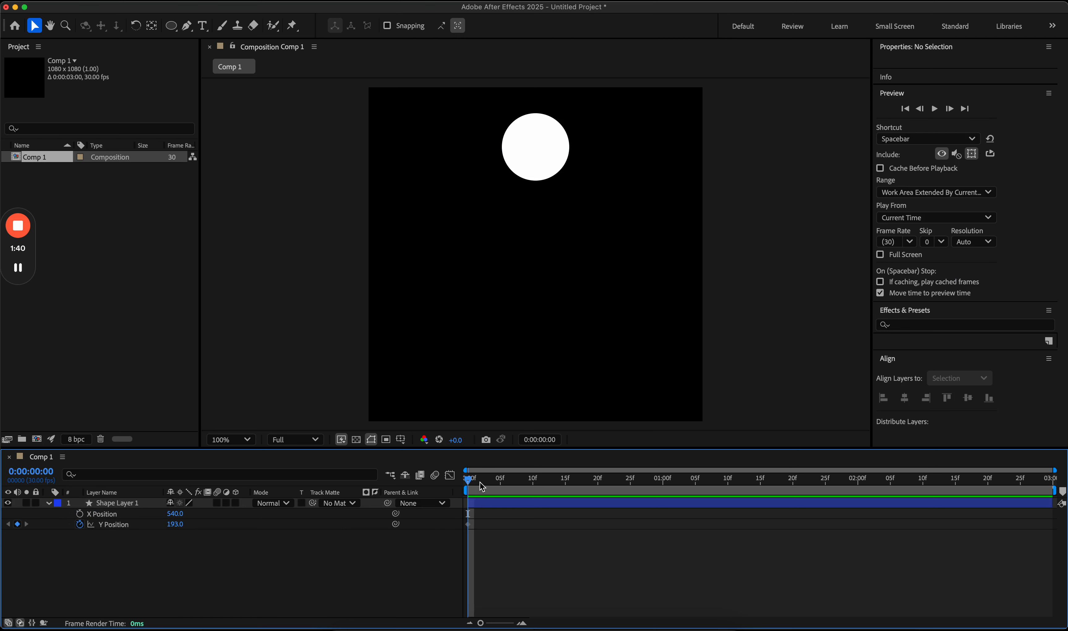
left_click_drag(480, 482, 571, 493)
left_click_drag(177, 526, 667, 541)
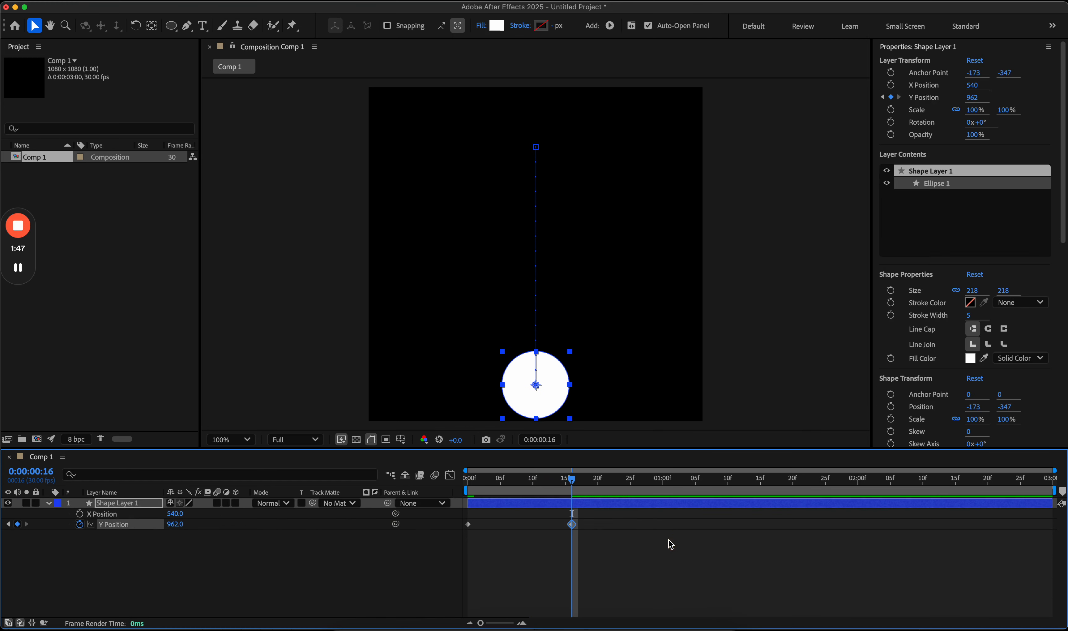
left_click(649, 540)
left_click_drag(572, 480, 652, 490)
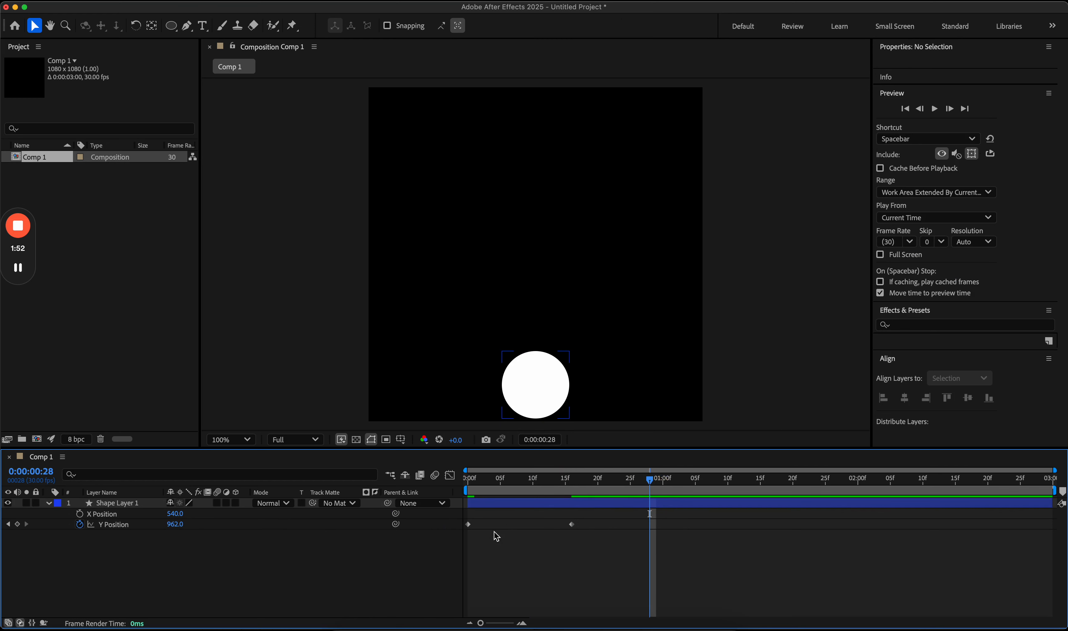
left_click_drag(474, 529, 464, 525)
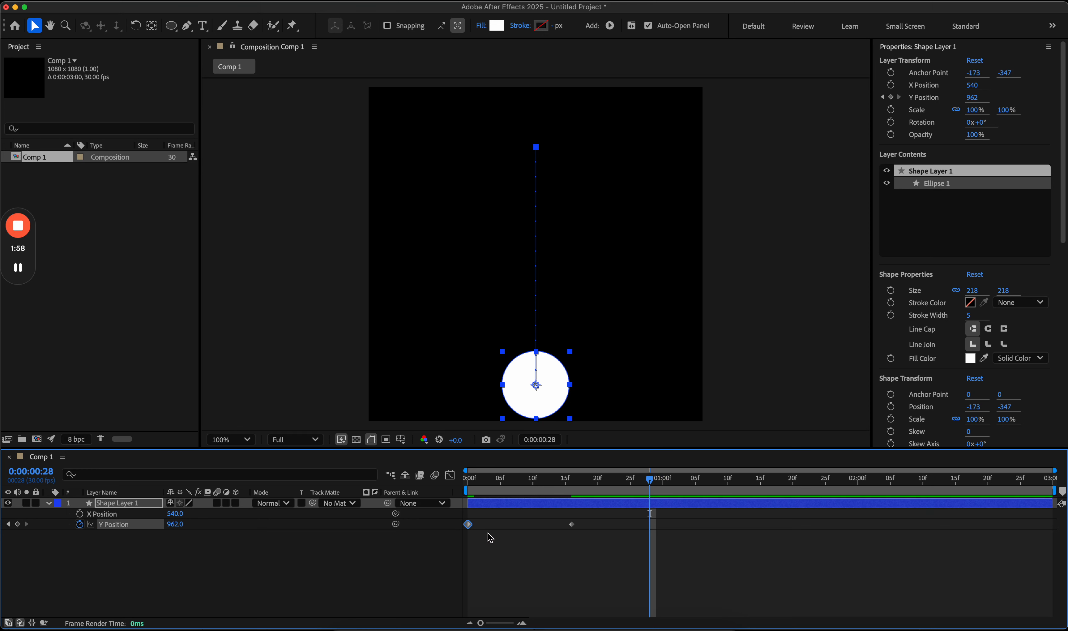
Step: Paste the starting keyframe as a first bounce peak at frame 27, lowered to Y 460
key("super+v")
left_click(639, 571)
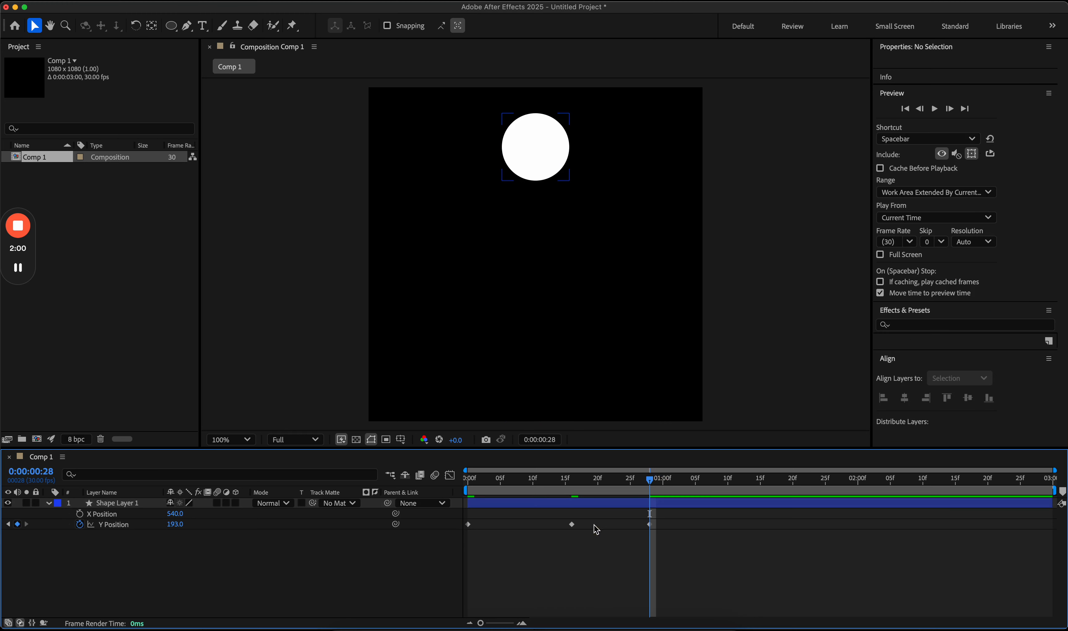
left_click_drag(650, 524, 631, 524)
left_click(633, 539)
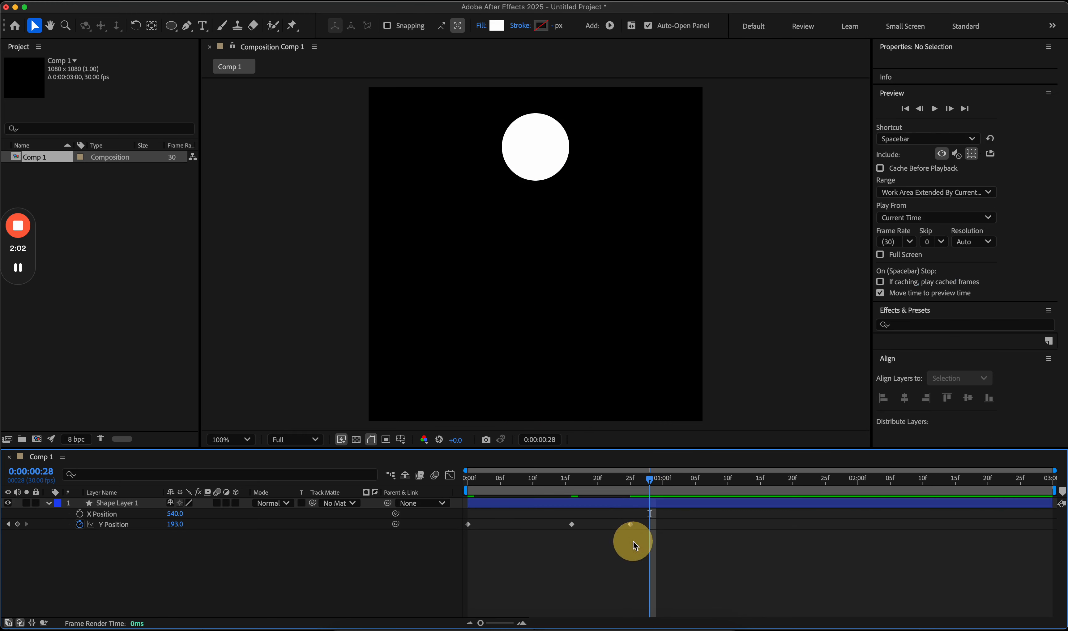
left_click_drag(615, 486, 632, 513)
left_click(630, 525)
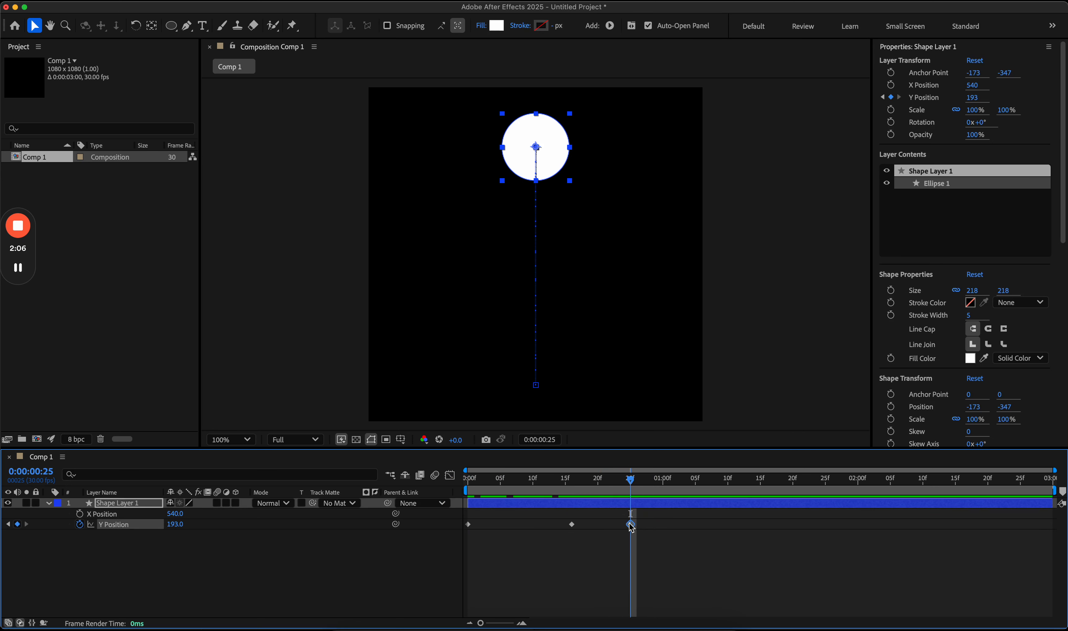
left_click_drag(175, 525, 339, 523)
left_click(561, 578)
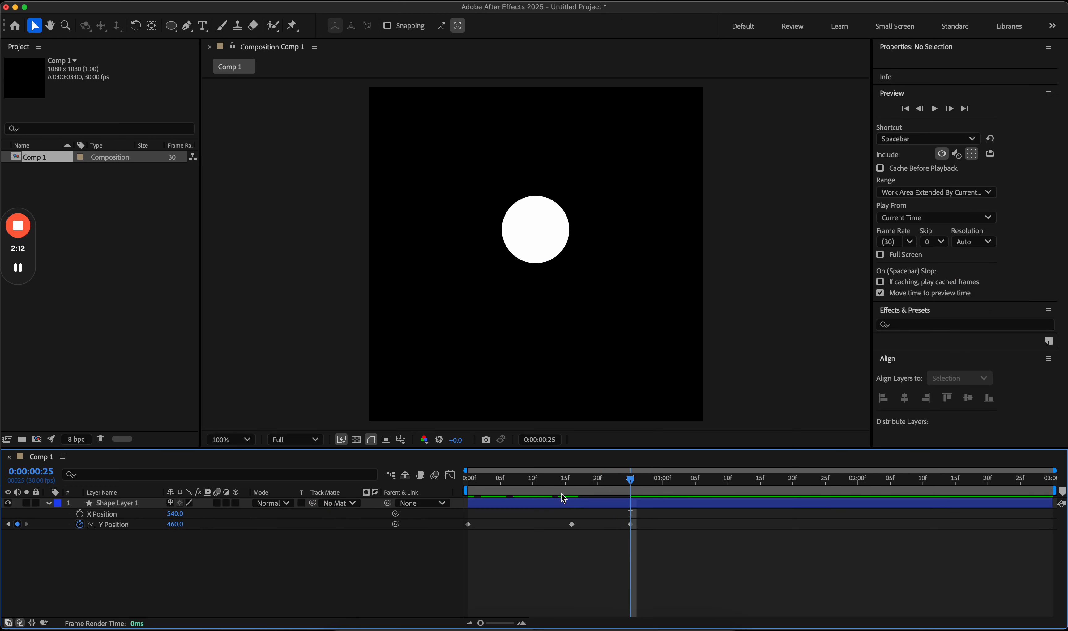
left_click_drag(479, 480, 630, 499)
left_click_drag(632, 524, 644, 524)
left_click_drag(635, 482, 643, 524)
Step: Paste the 962 ground keyframe at 1:05 so the circle lands again
left_click(645, 537)
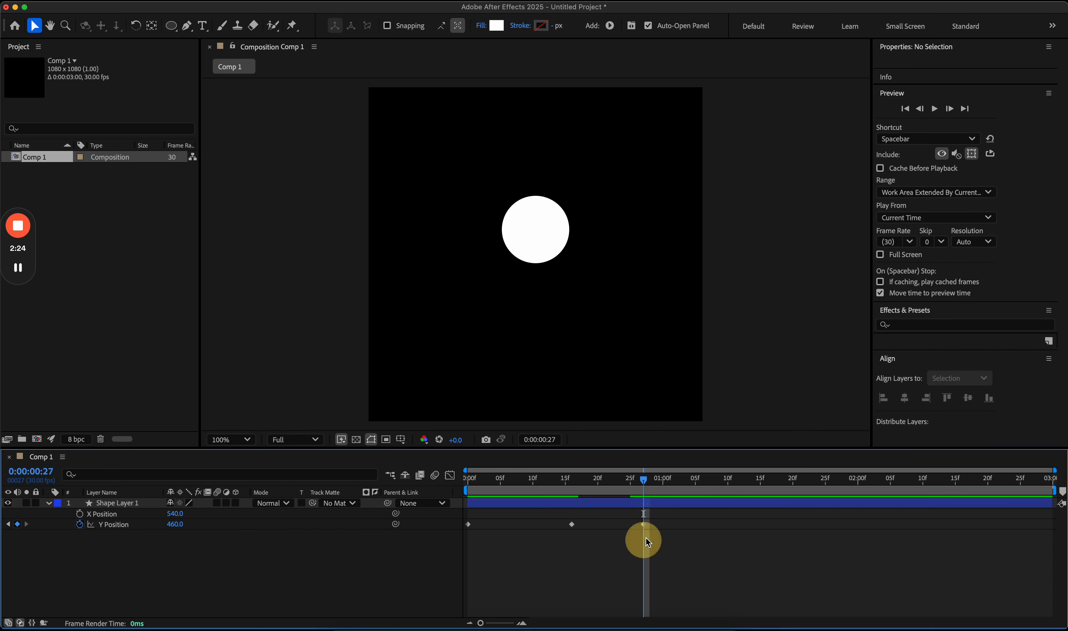
left_click_drag(650, 481, 695, 481)
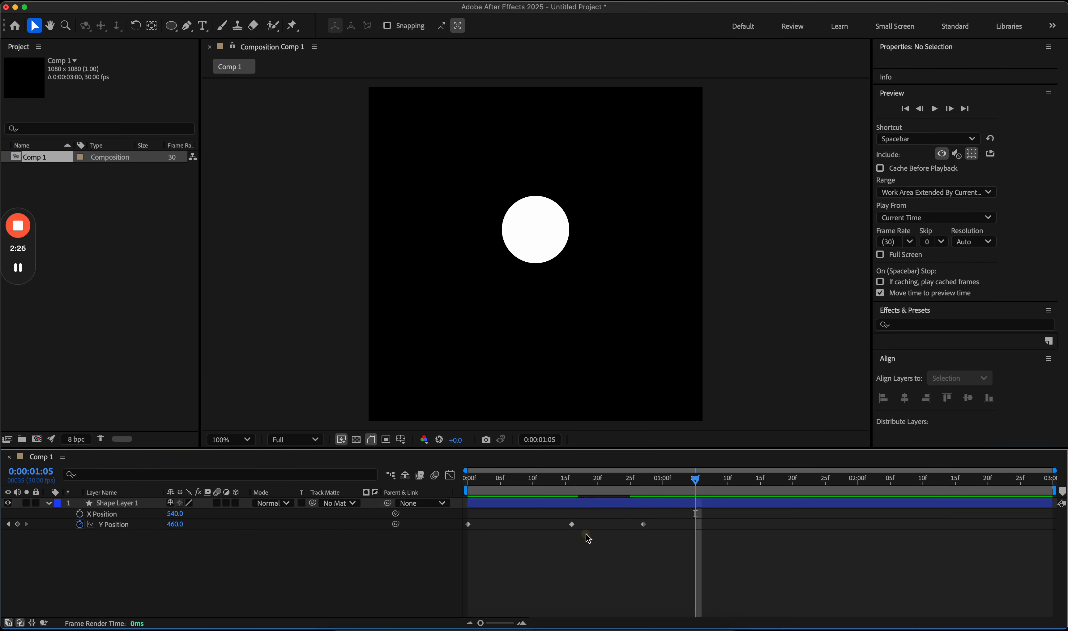
left_click(575, 529)
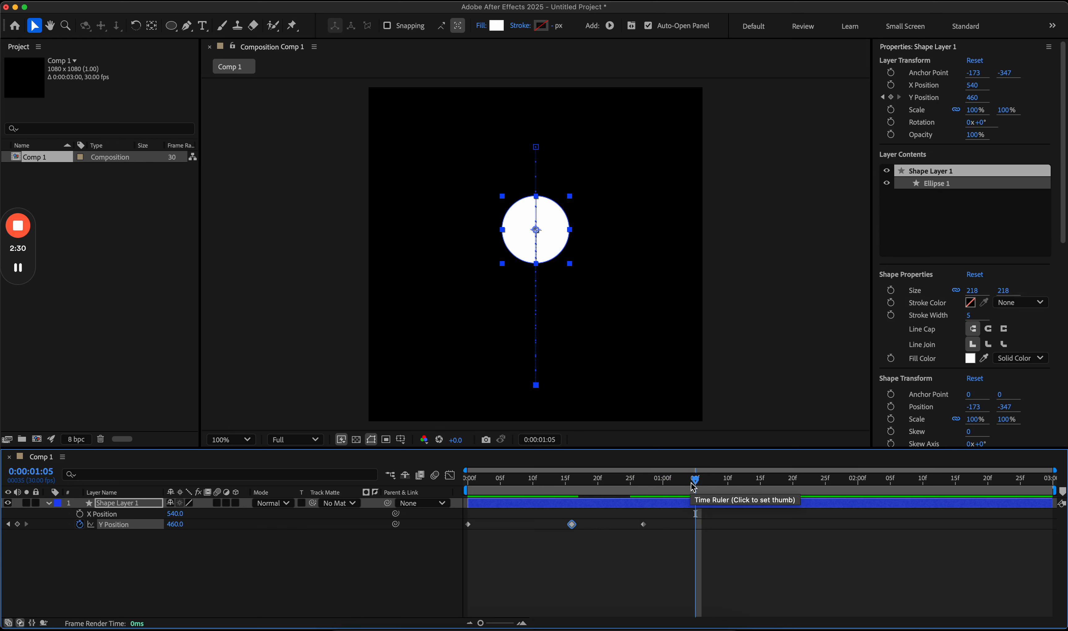
key("super+v")
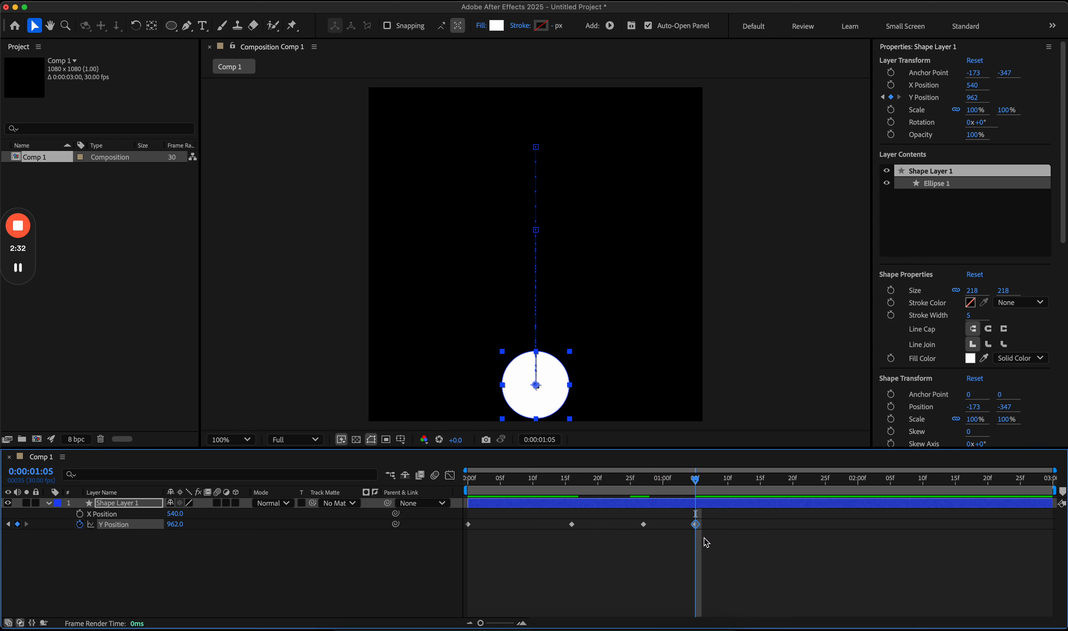
left_click(706, 531)
left_click_drag(695, 484, 741, 480)
Step: Add a second bounce peaking near Y 652 at 1:12 and landing at 962 at 1:18
left_click(643, 524)
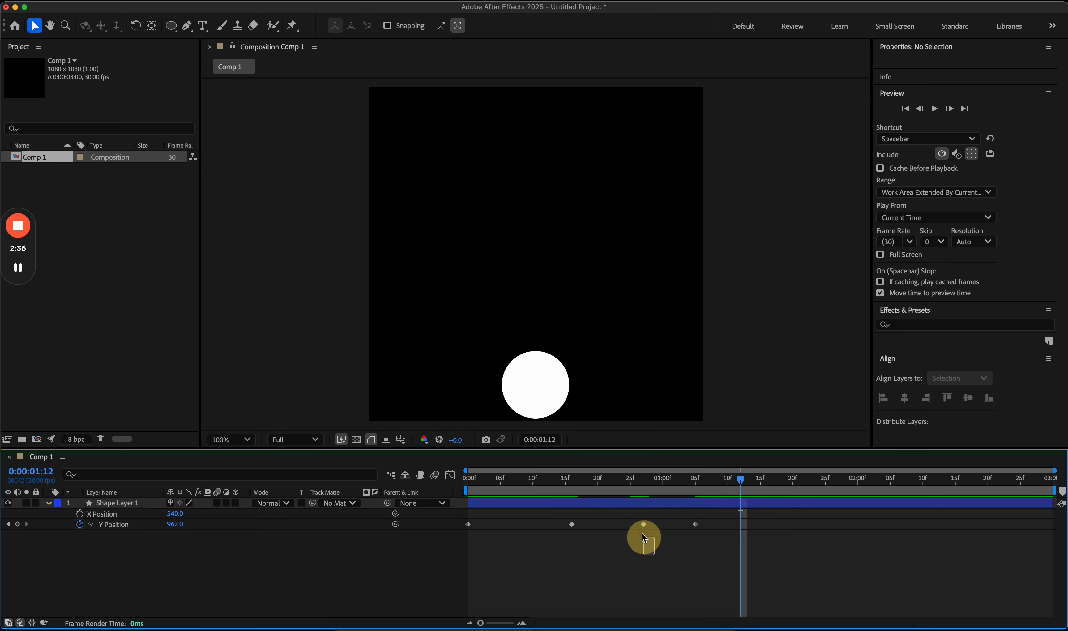
key("super+c")
key("super+v")
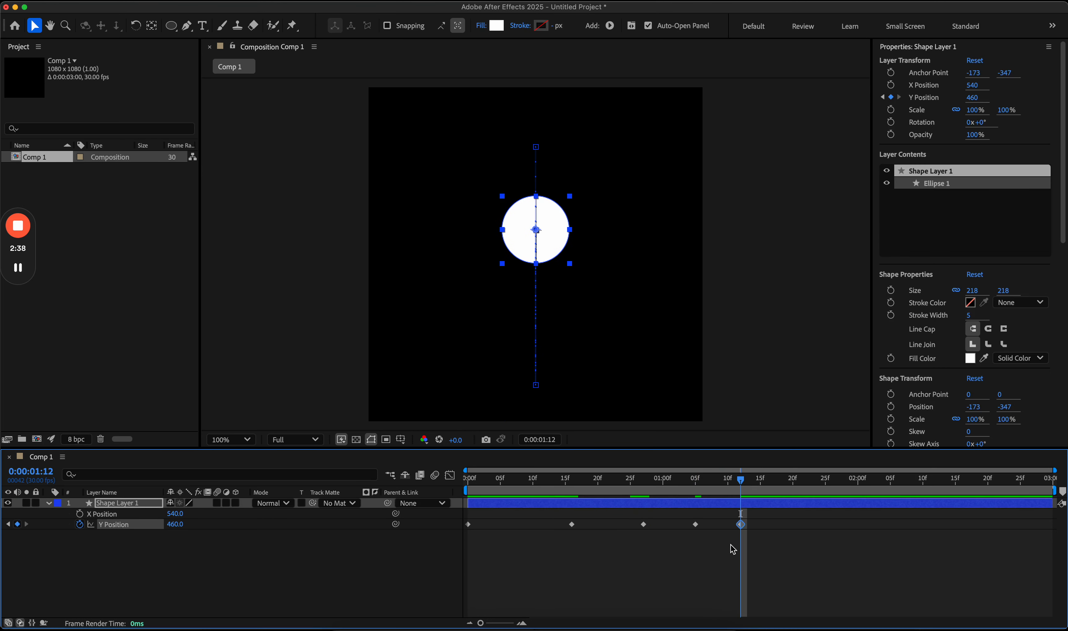
left_click(743, 539)
left_click(306, 504)
left_click_drag(173, 524, 301, 526)
left_click(713, 552)
left_click(694, 524)
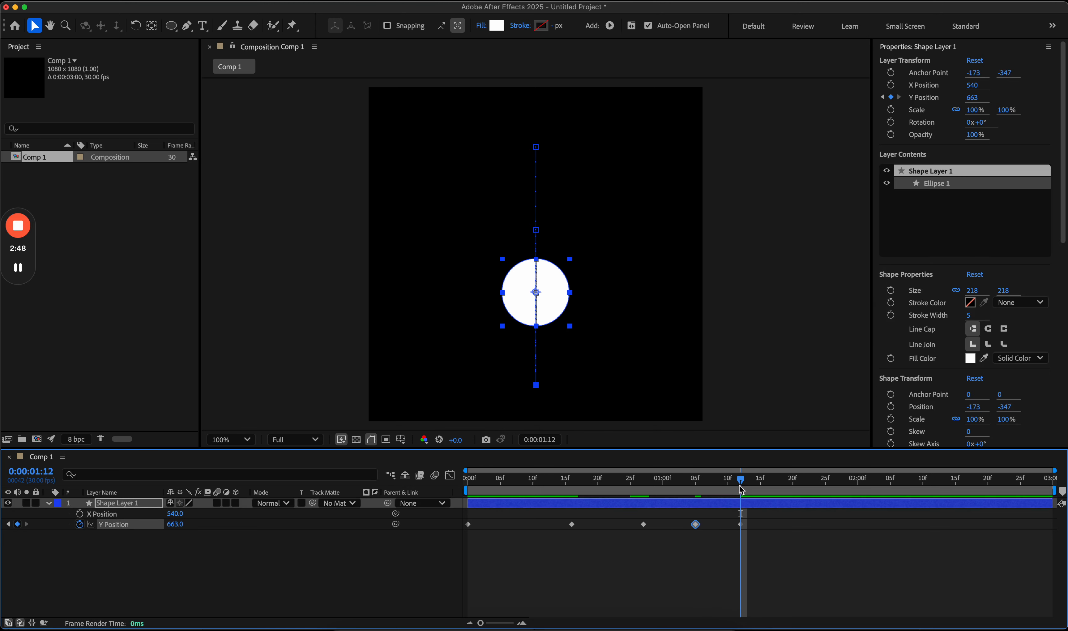
left_click_drag(741, 489, 780, 485)
key("ctrl+v")
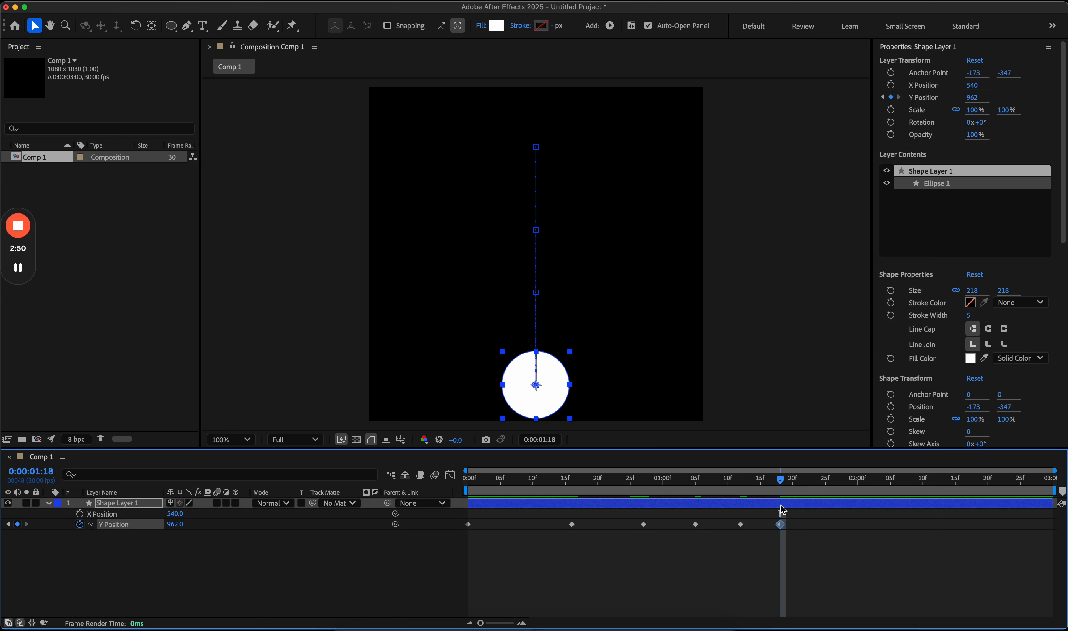
left_click(792, 541)
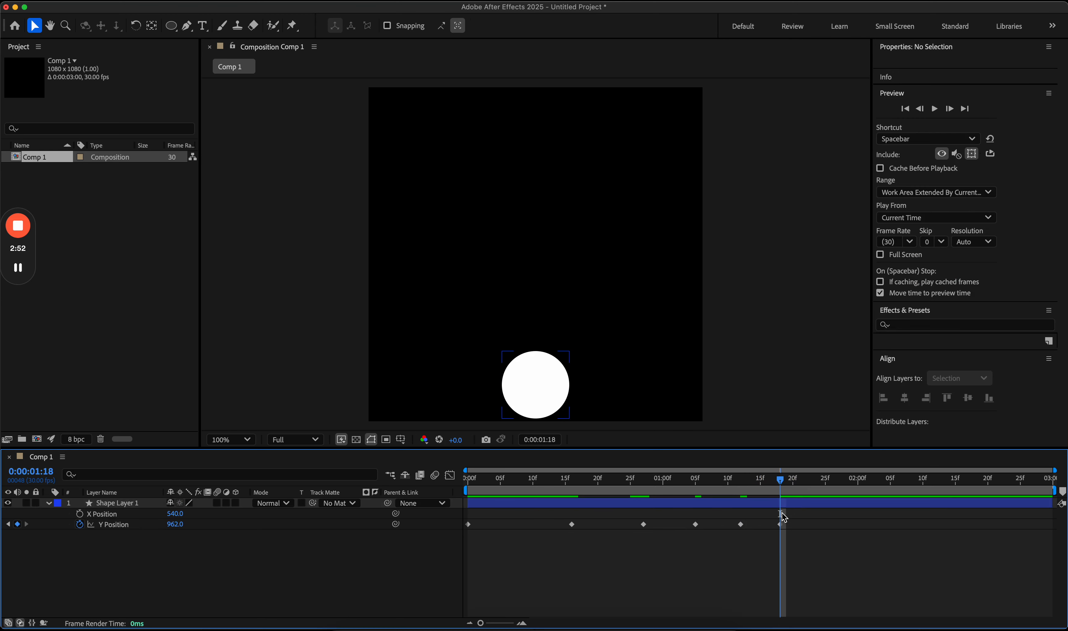
Step: Add a third bounce peaking near Y 797 at 1:23 and landing at 962 at 1:27
left_click(744, 524)
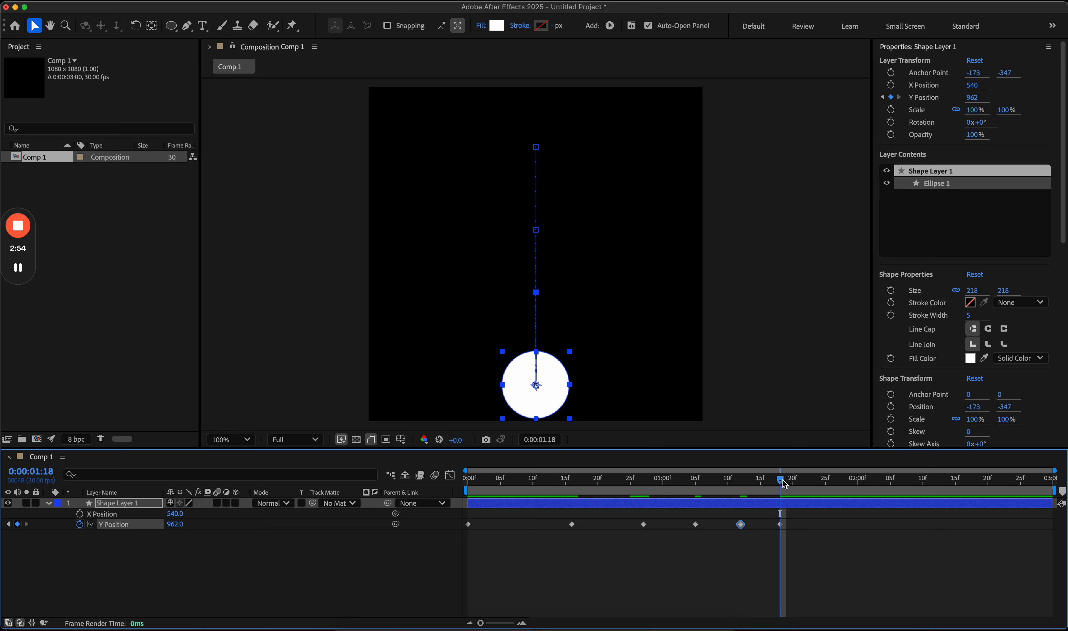
left_click_drag(784, 482, 820, 485)
key("super+v")
left_click_drag(817, 526, 810, 536)
left_click(810, 541)
left_click(812, 479)
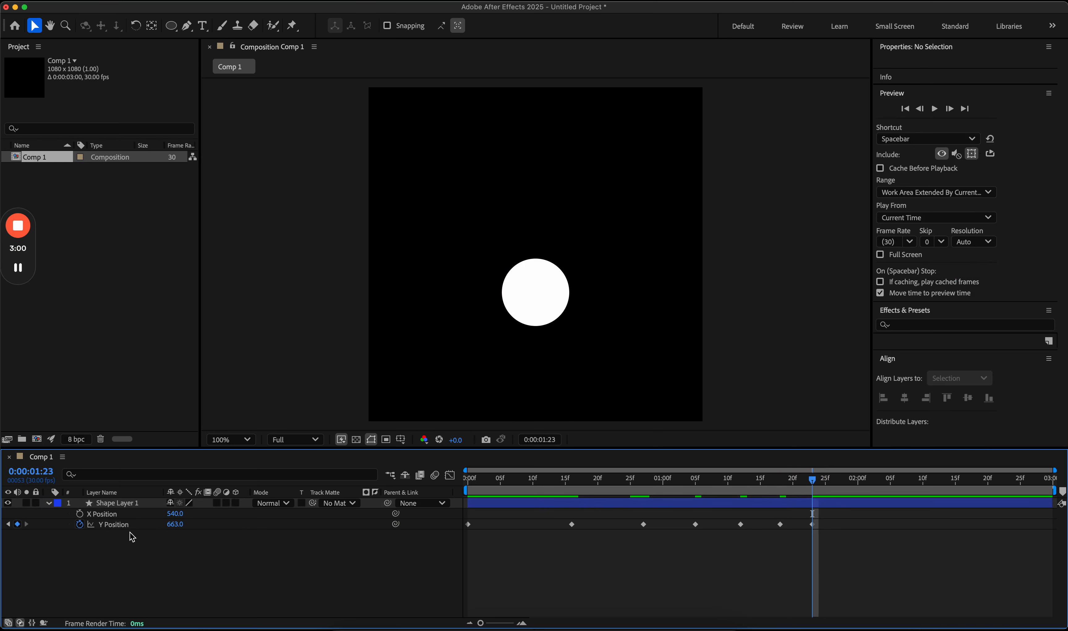
left_click_drag(173, 527, 327, 535)
left_click(775, 553)
left_click(781, 524)
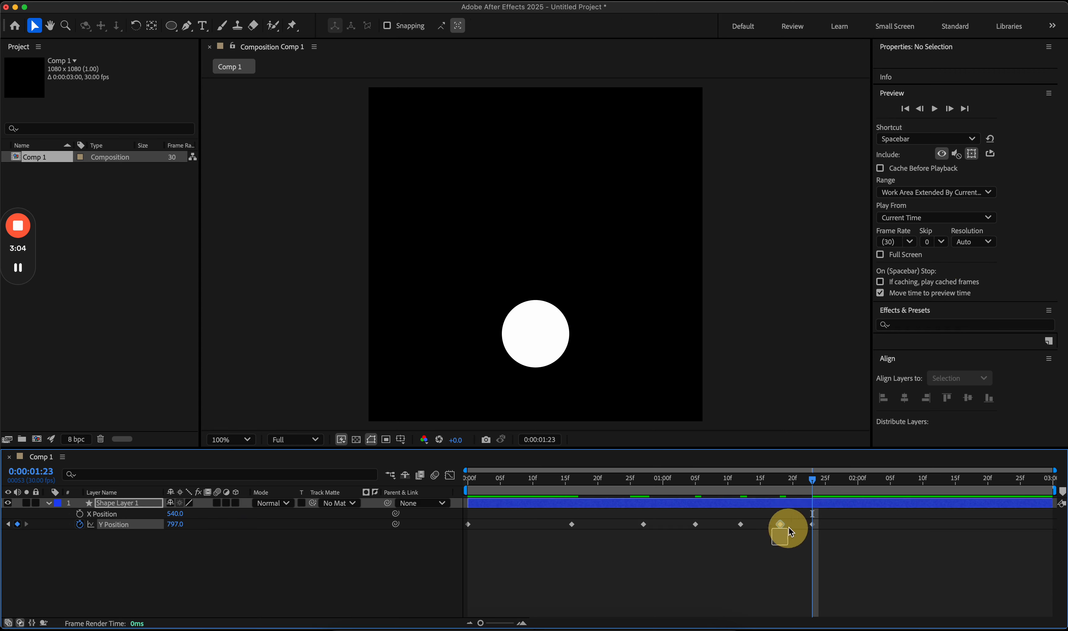
left_click_drag(819, 482, 843, 485)
key("ctrl+v")
left_click(825, 539)
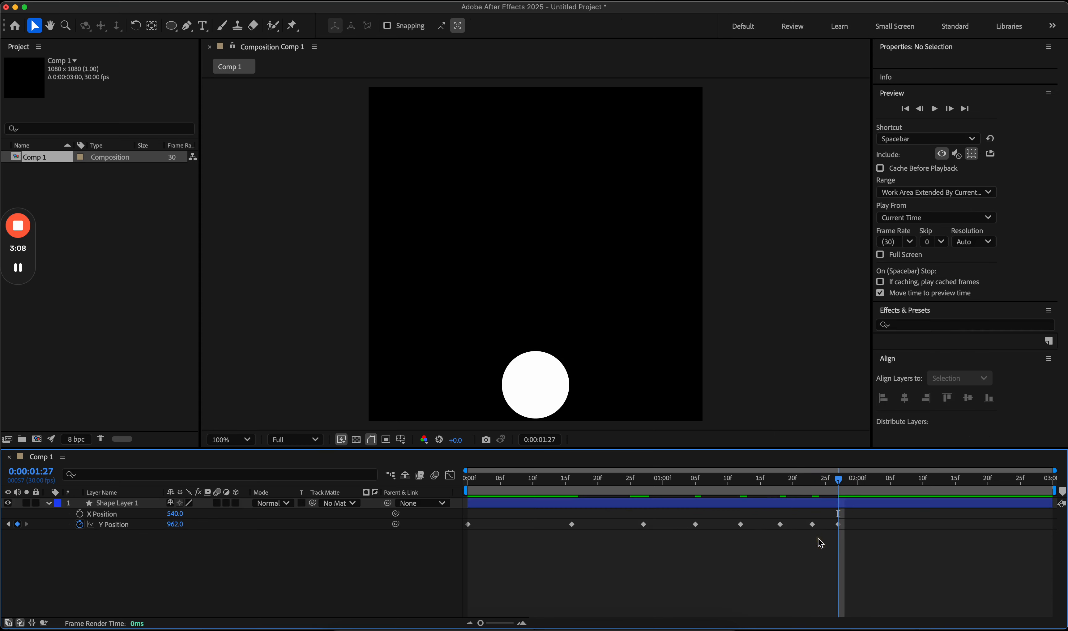
Step: Nudge the last keyframe one frame earlier and add a final hop to Y 844 near 1:29
left_click(812, 524)
left_click(840, 530)
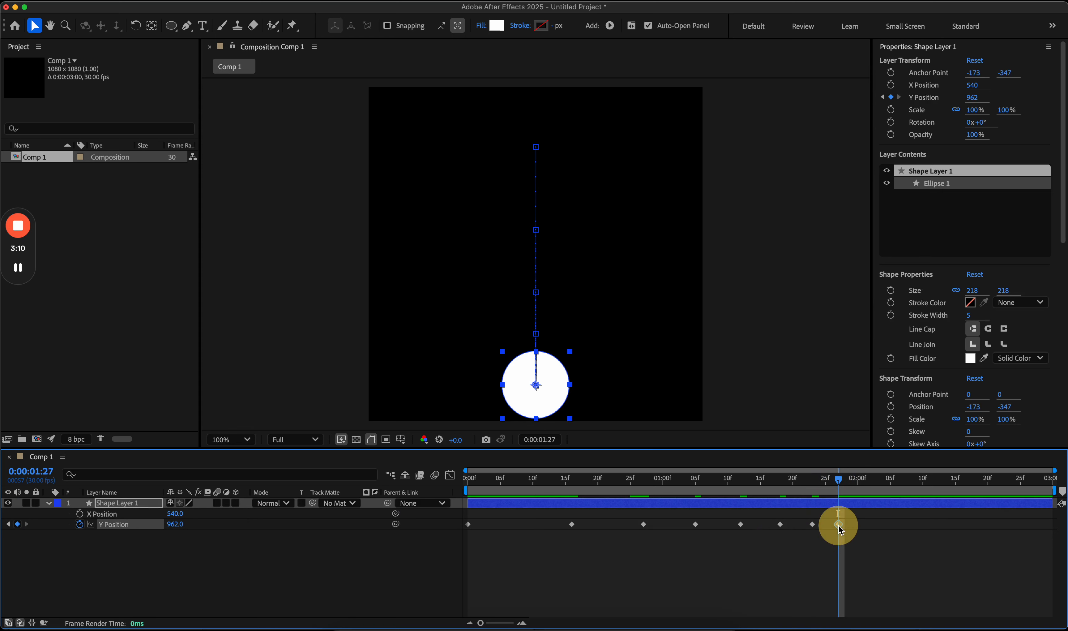
left_click_drag(838, 524, 833, 526)
left_click(813, 536)
left_click(812, 524)
key("cmd+c")
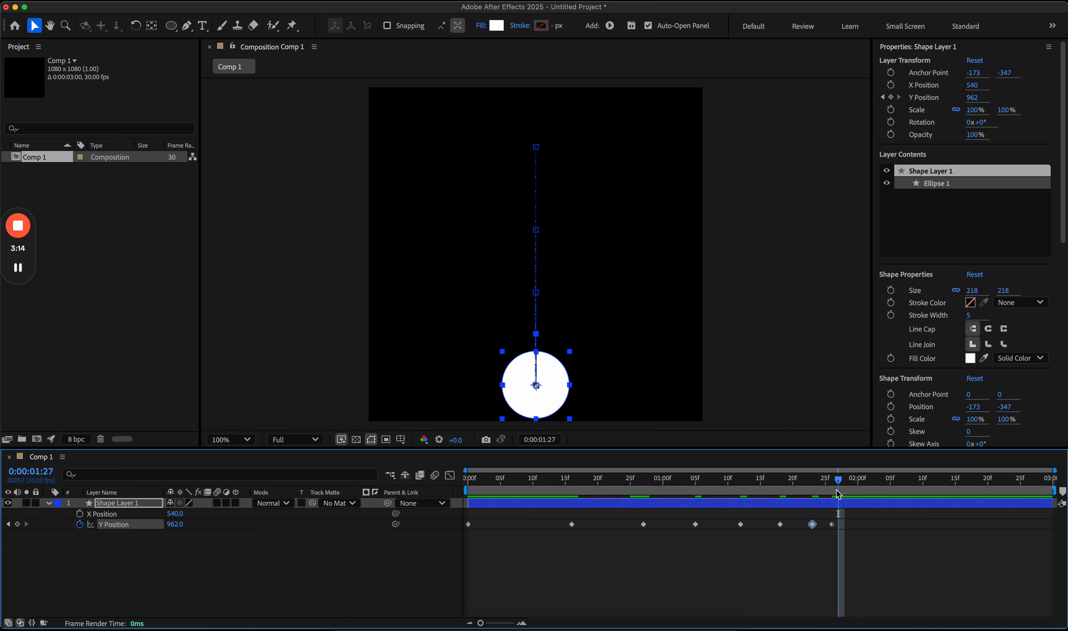
left_click_drag(838, 479, 857, 480)
key("cmd+v")
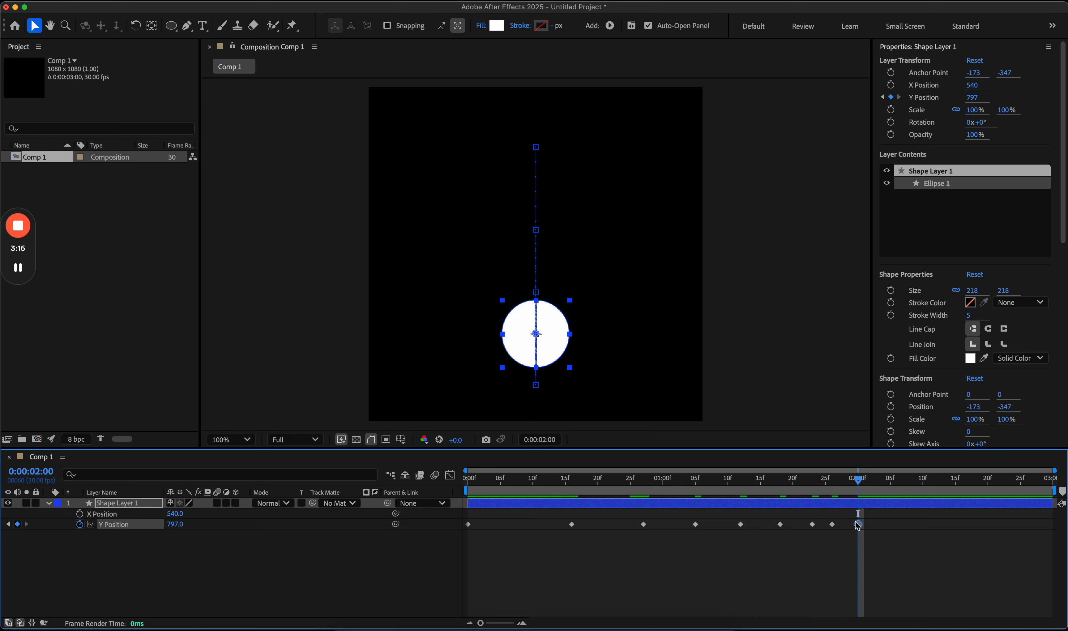
left_click_drag(858, 525, 851, 526)
left_click(852, 556)
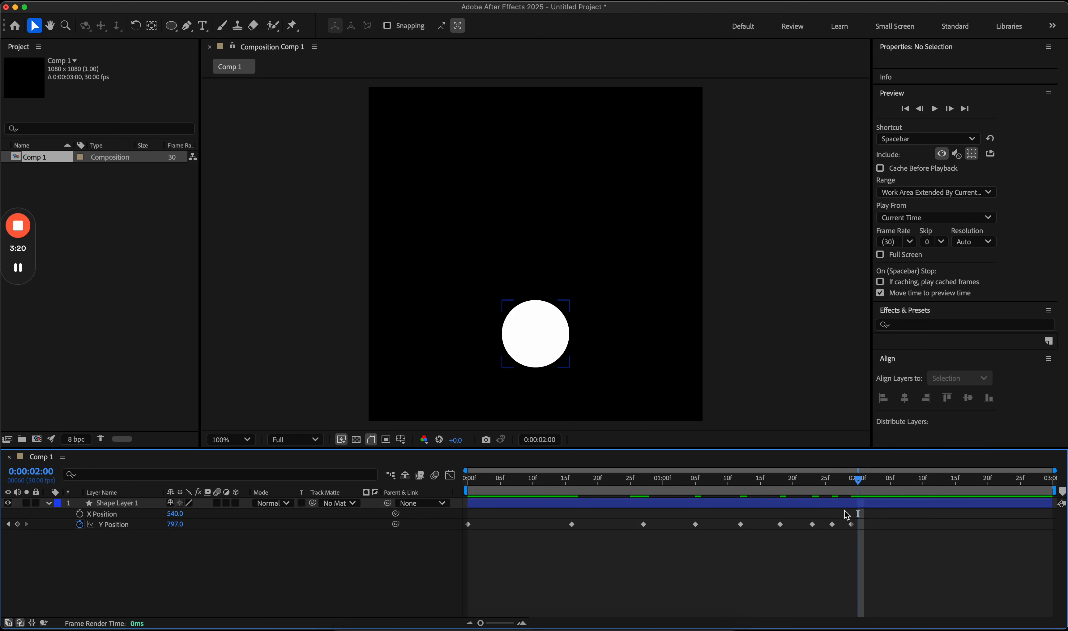
mouse_move(851, 479)
left_mouse_down()
mouse_move(831, 482)
mouse_move(851, 483)
left_mouse_up()
left_click_drag(175, 523, 210, 524)
Step: Add a ground-level 962 keyframe at 2:01 and return the time indicator to the start
left_click(839, 551)
left_click(832, 524)
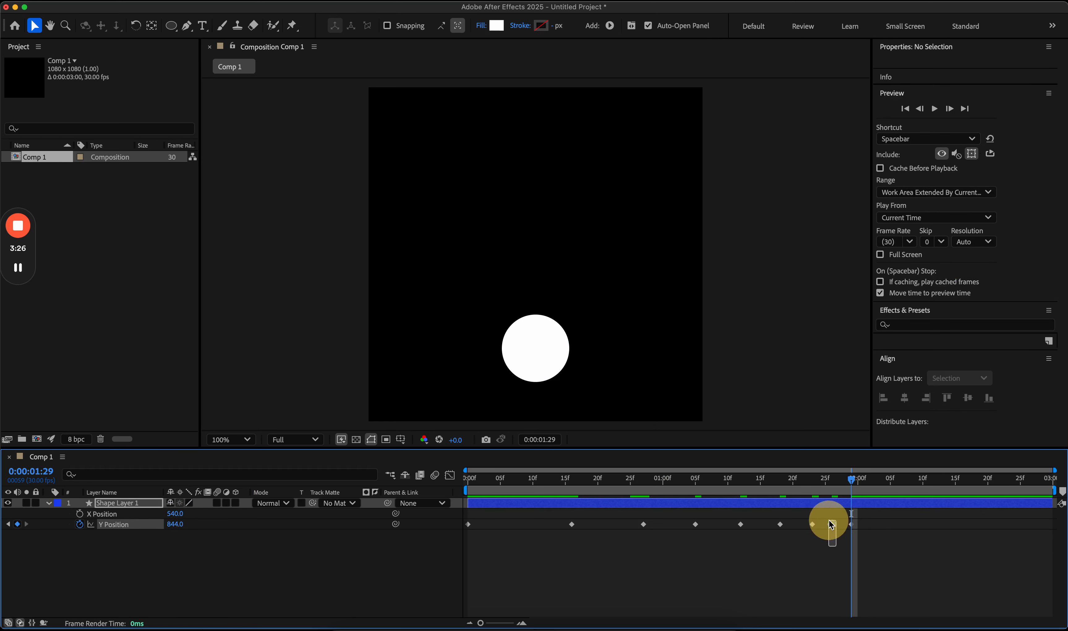
left_click_drag(853, 478, 866, 482)
key("ctrl+v")
left_click(879, 533)
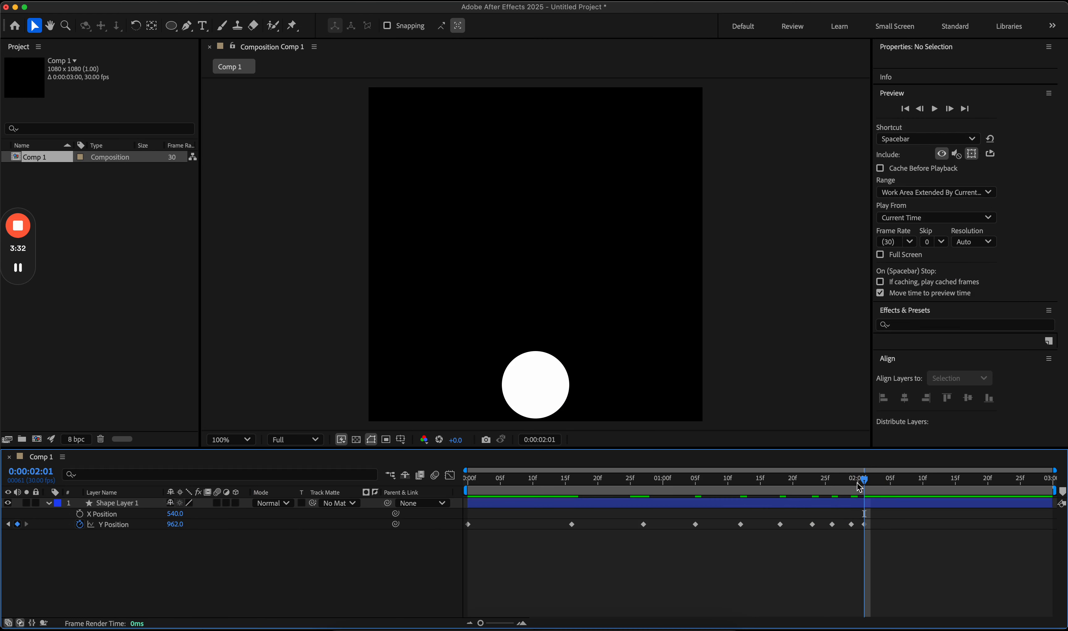
left_click_drag(832, 483, 460, 483)
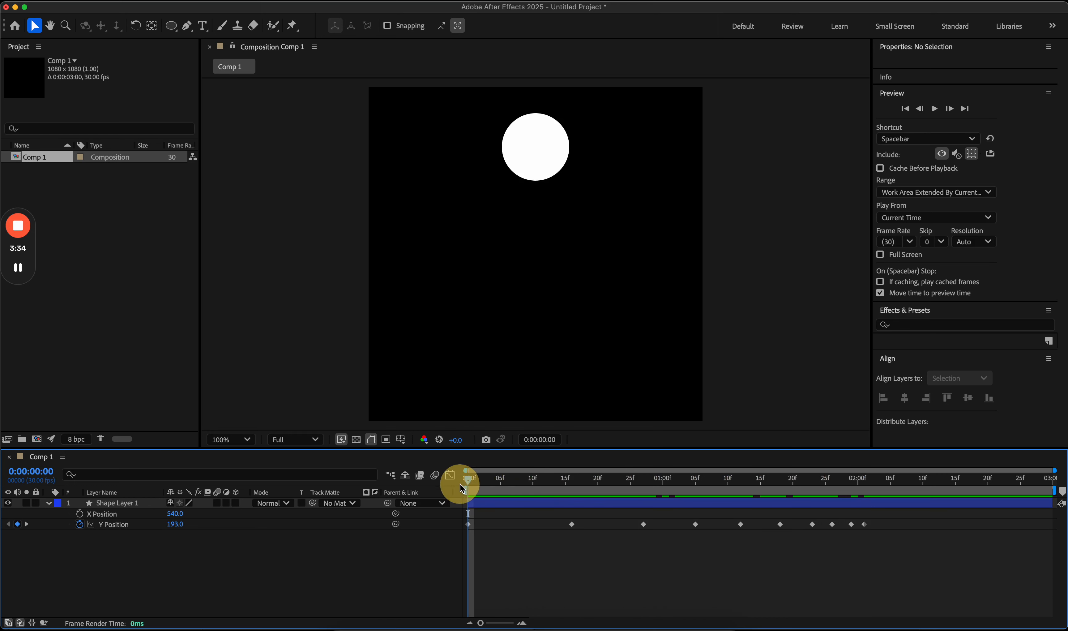
key("space")
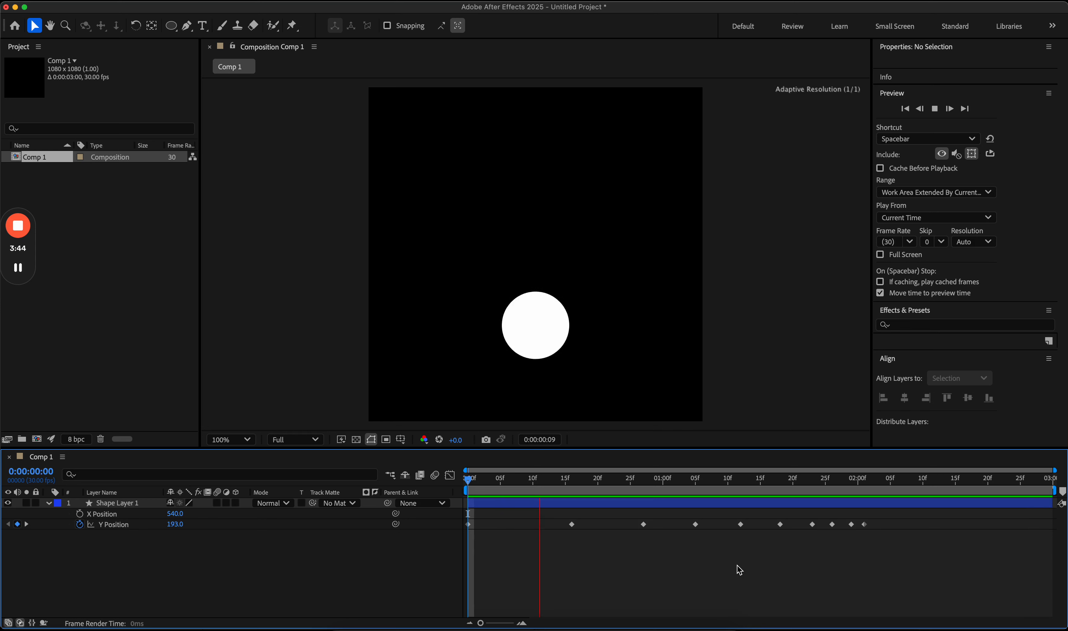
key("space")
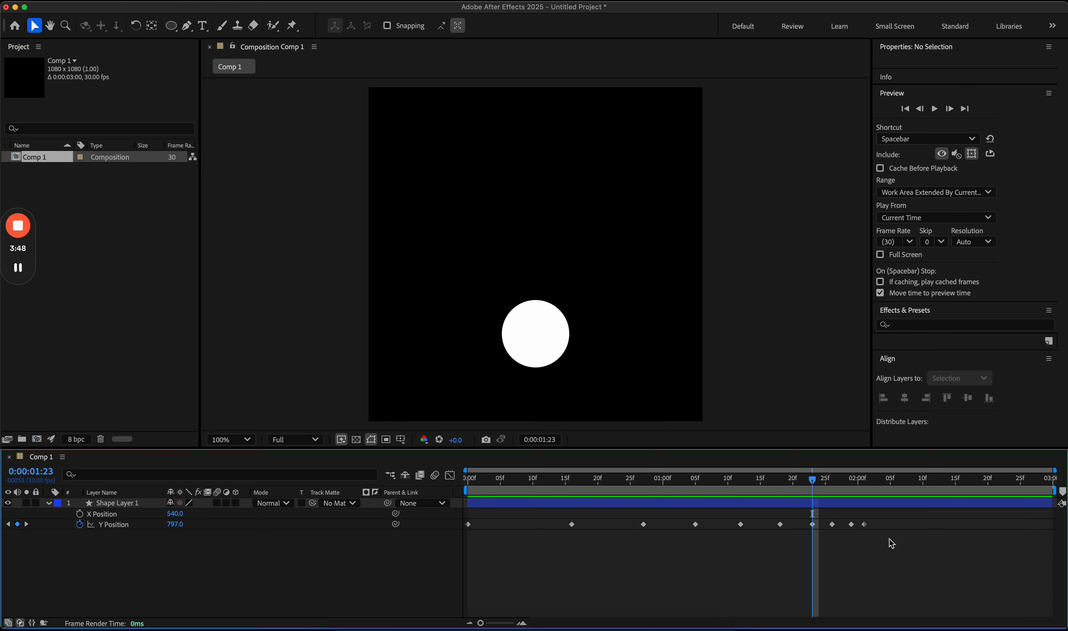
left_click_drag(885, 540, 477, 516)
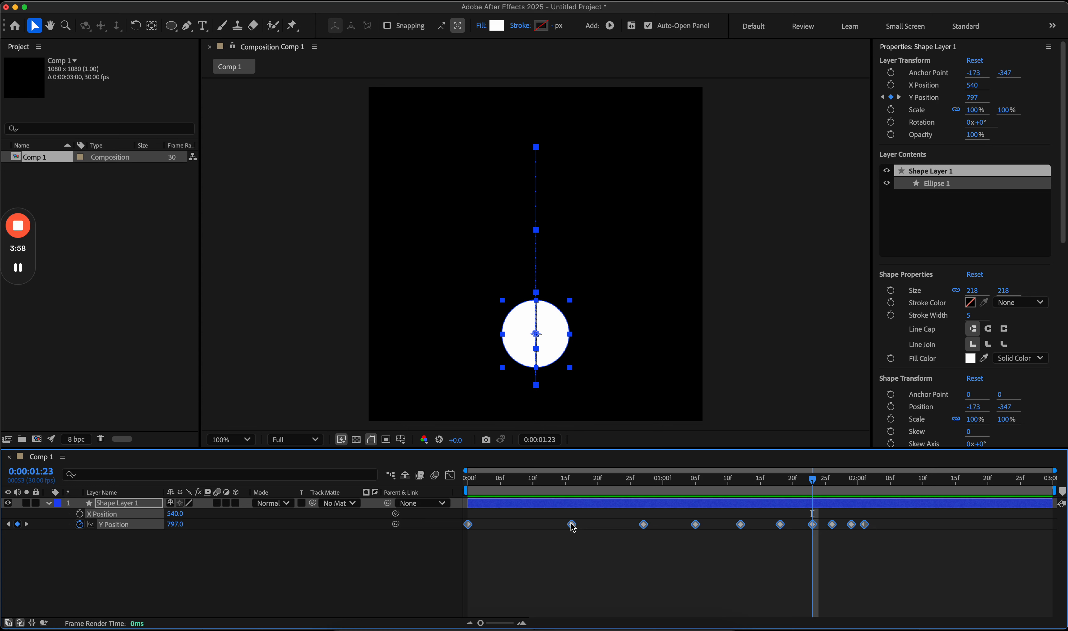
left_click(573, 547)
left_click_drag(565, 487, 466, 494)
left_click(467, 524)
left_click(569, 535)
left_click_drag(481, 623, 511, 603)
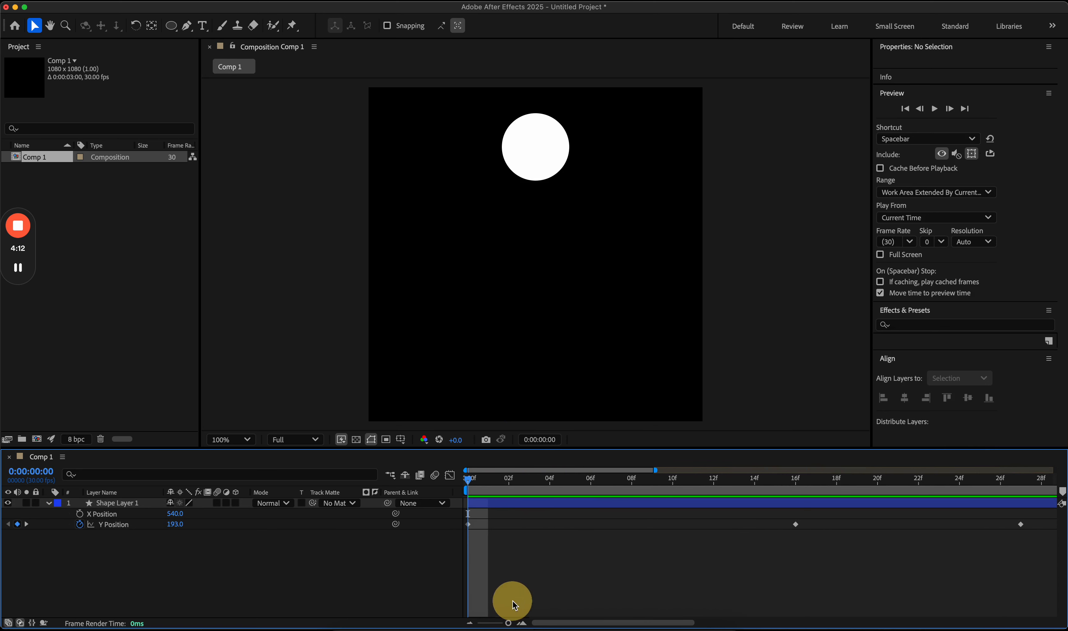
left_click(469, 480)
left_click_drag(483, 484, 669, 491)
left_click_drag(809, 535, 472, 533)
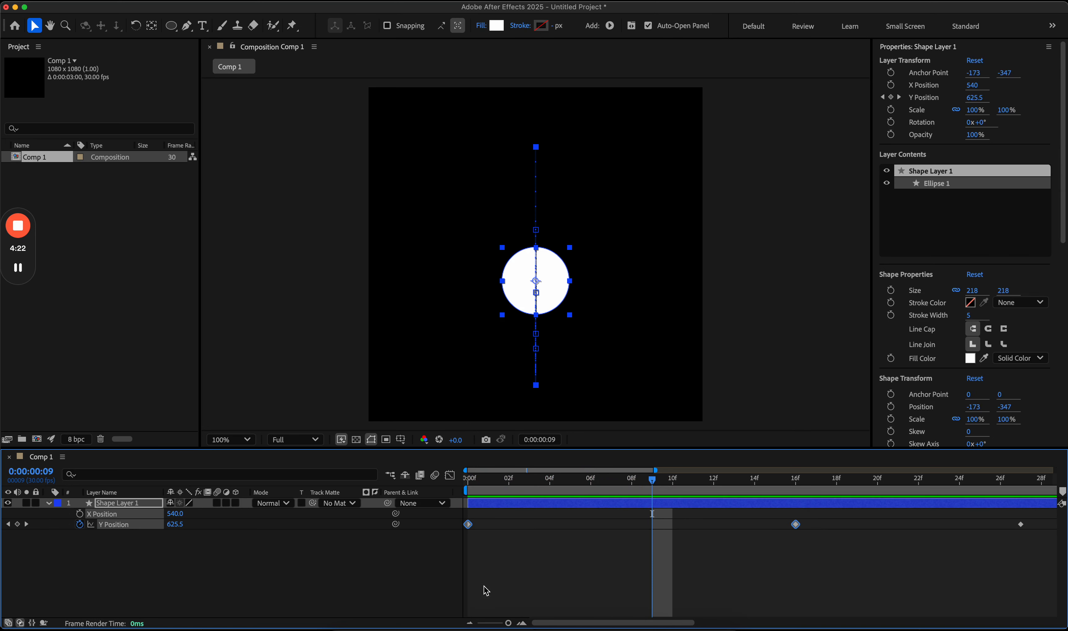
left_click_drag(507, 624, 483, 622)
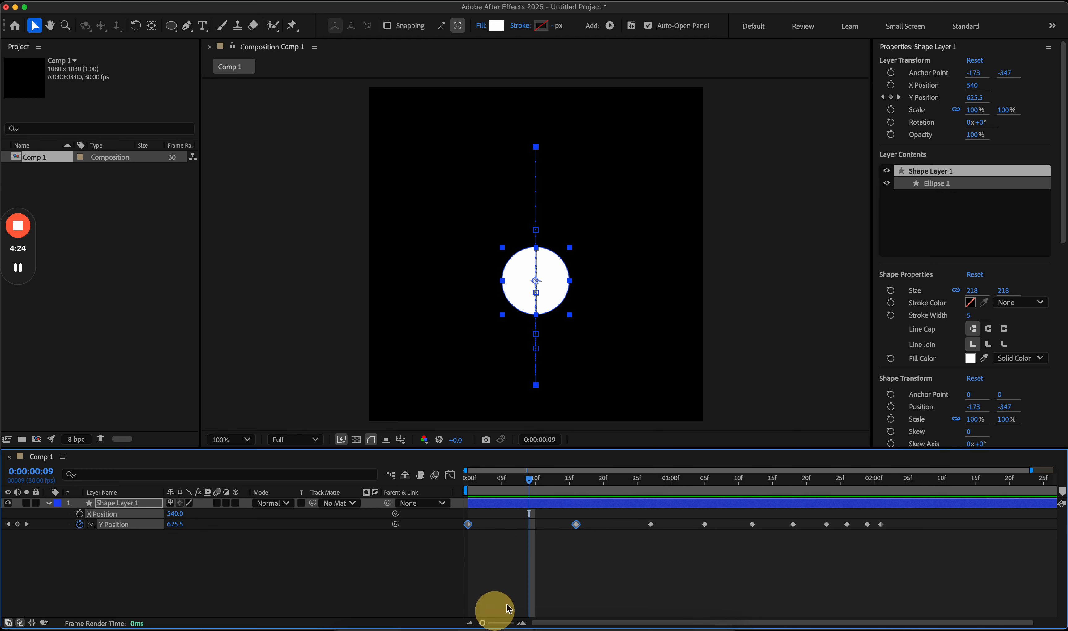
left_click(548, 580)
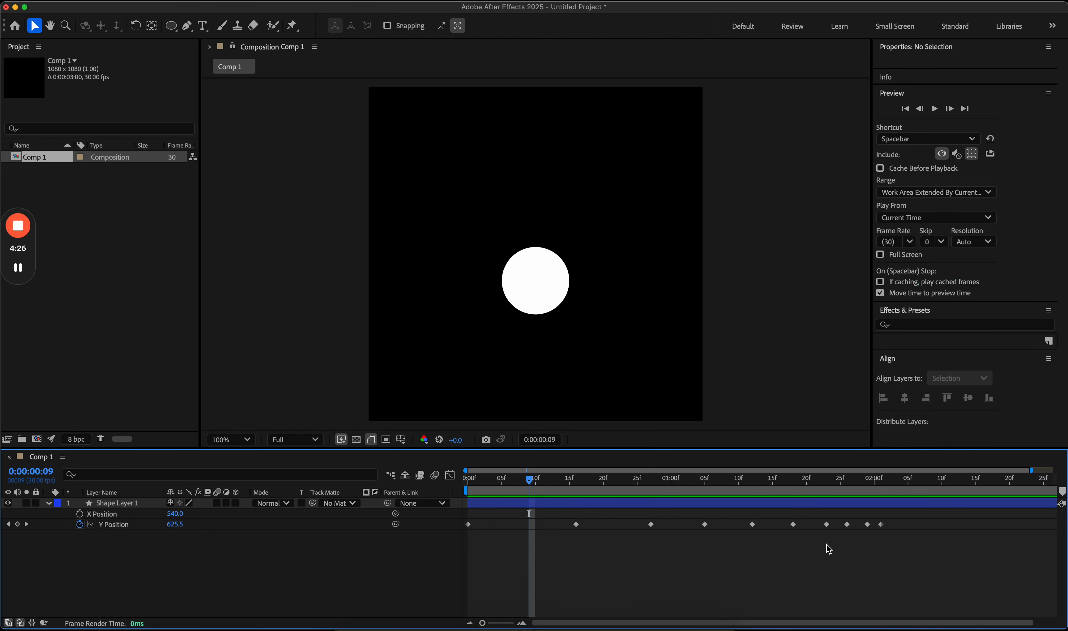
Step: Return to frame 0 and select the circle's layer, undoing an accidental shift of the keyframes
left_click(463, 482)
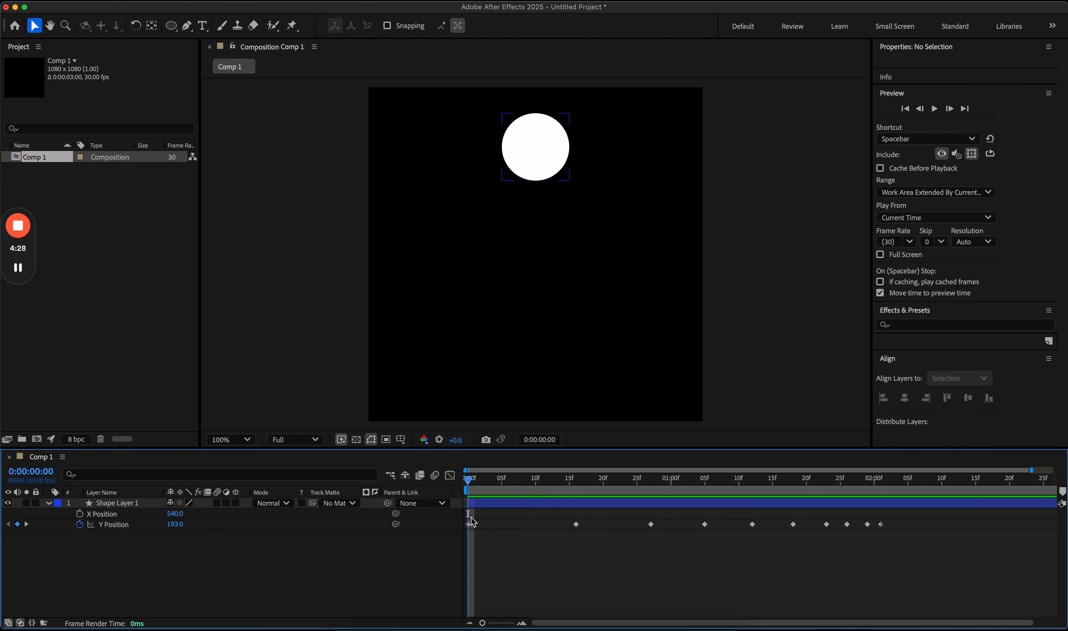
left_click(479, 503)
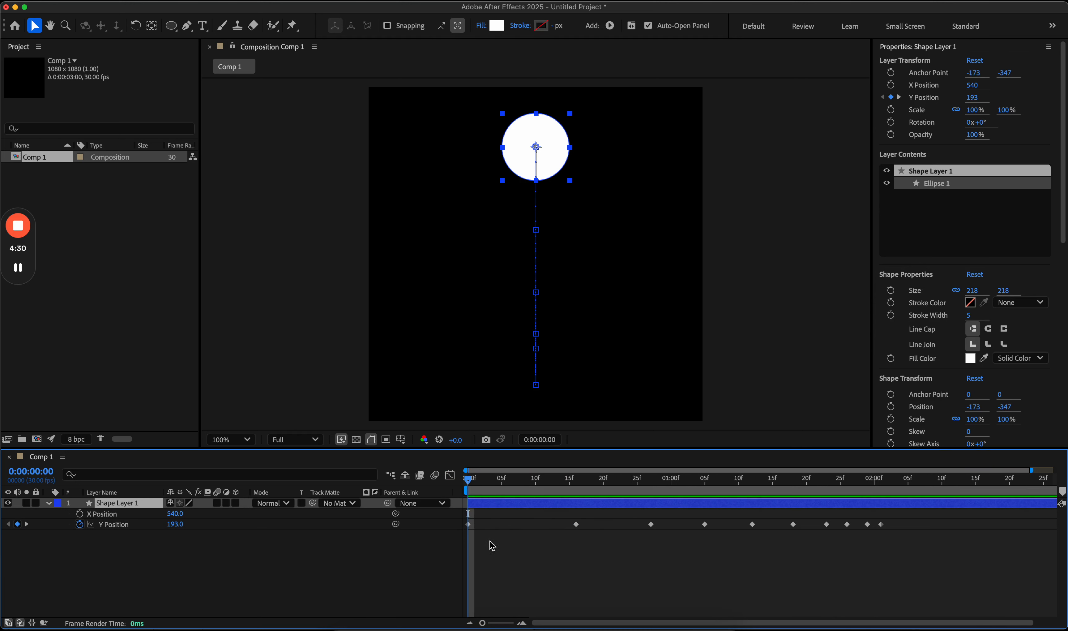
left_click_drag(565, 517, 934, 533)
key("super+z")
left_click(783, 539)
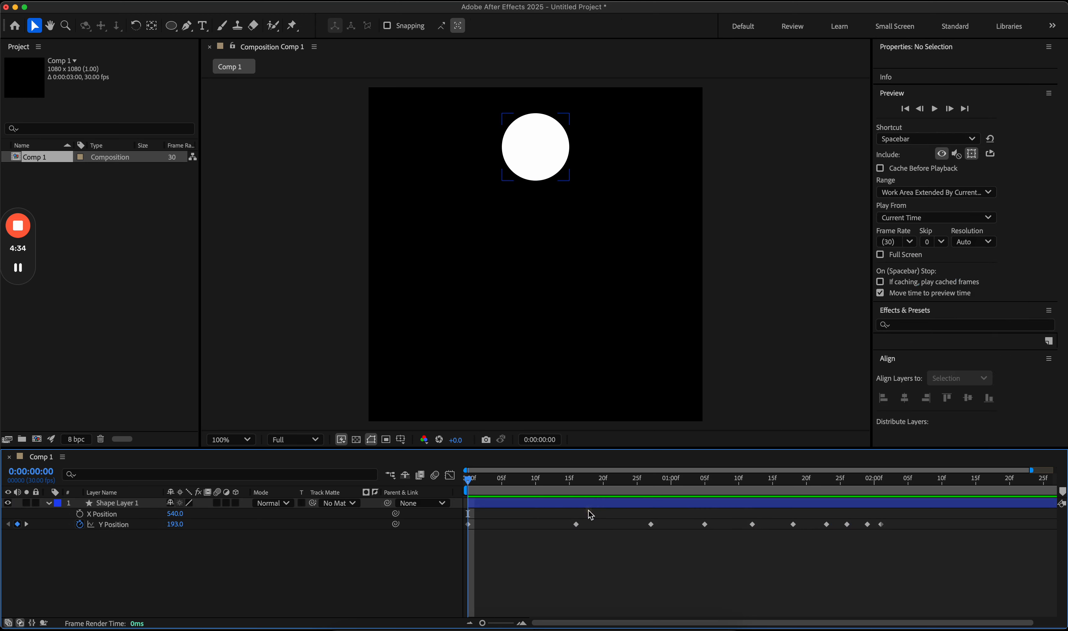
left_click_drag(587, 515, 465, 529)
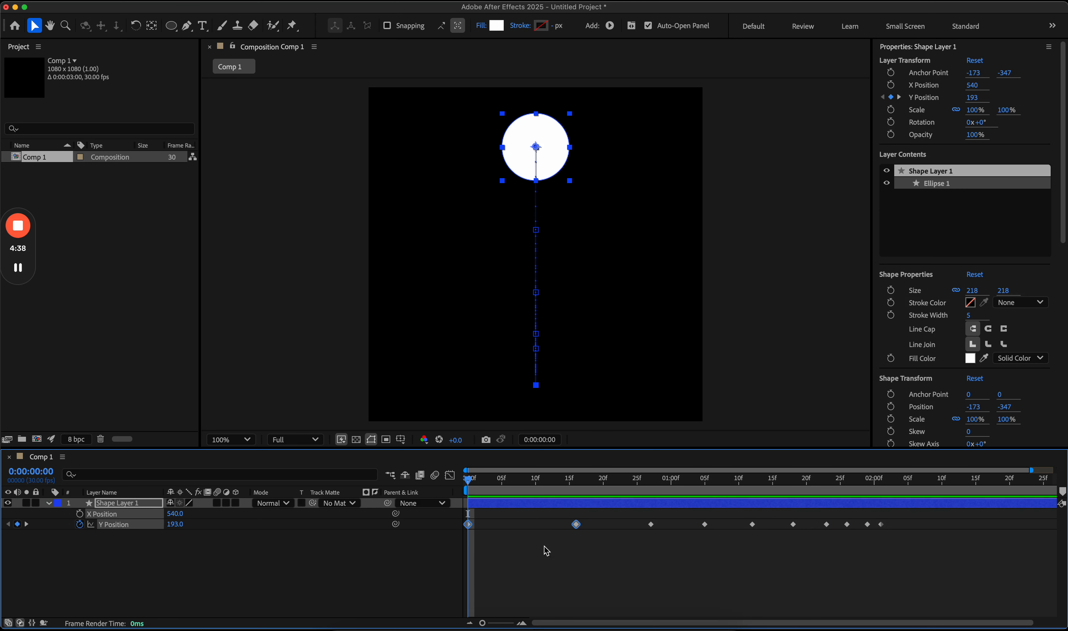
left_click(586, 556)
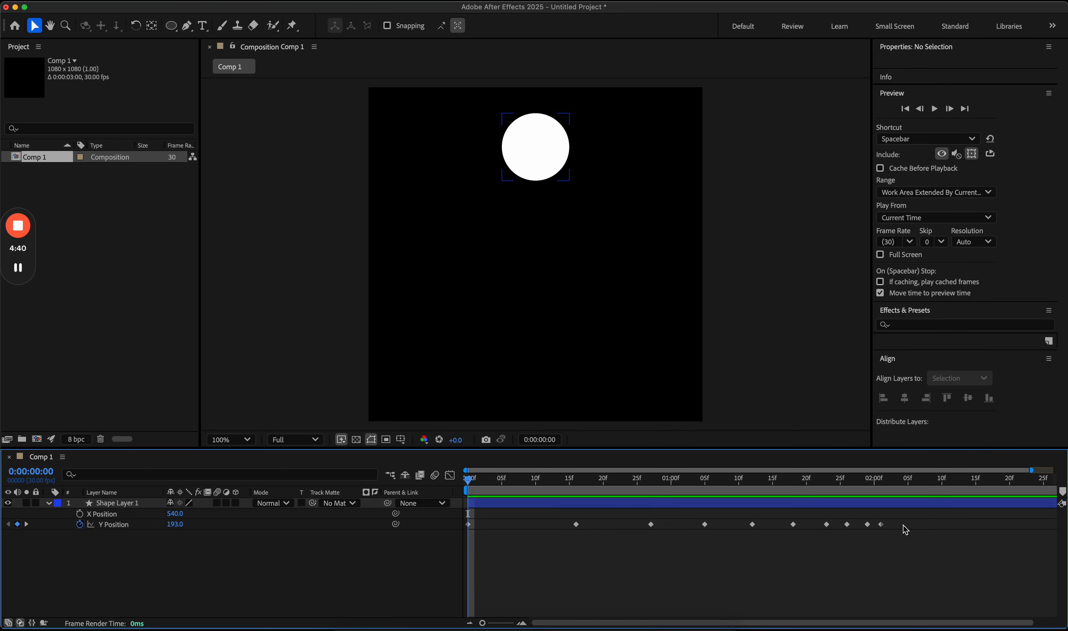
Step: Apply Easy Ease (F9) to all ten Y Position keyframes and start the preview
left_click_drag(909, 522, 460, 530)
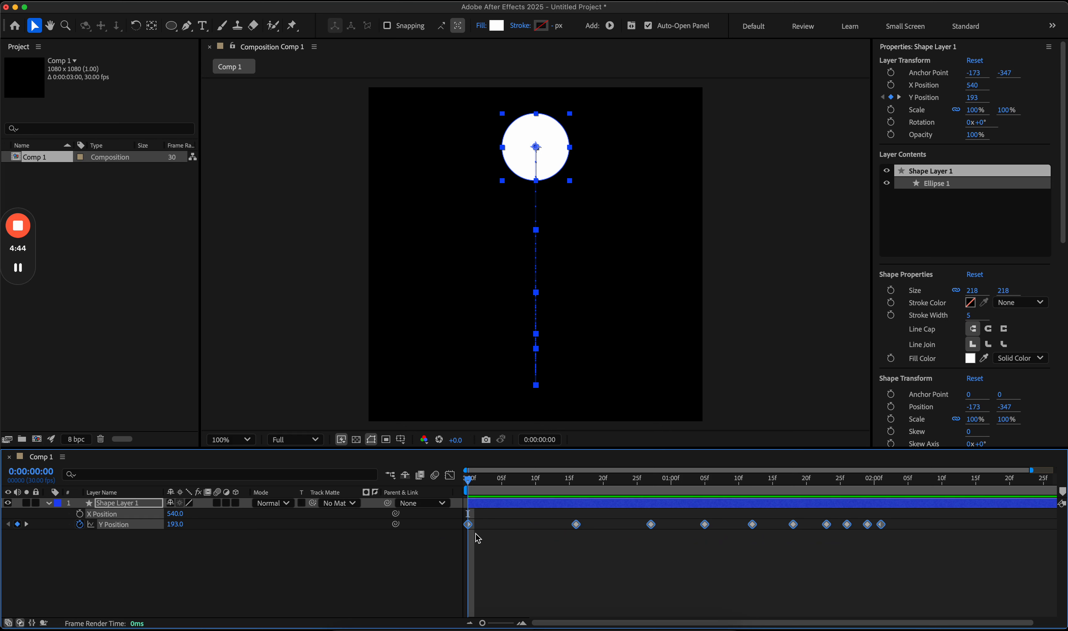
key("F9")
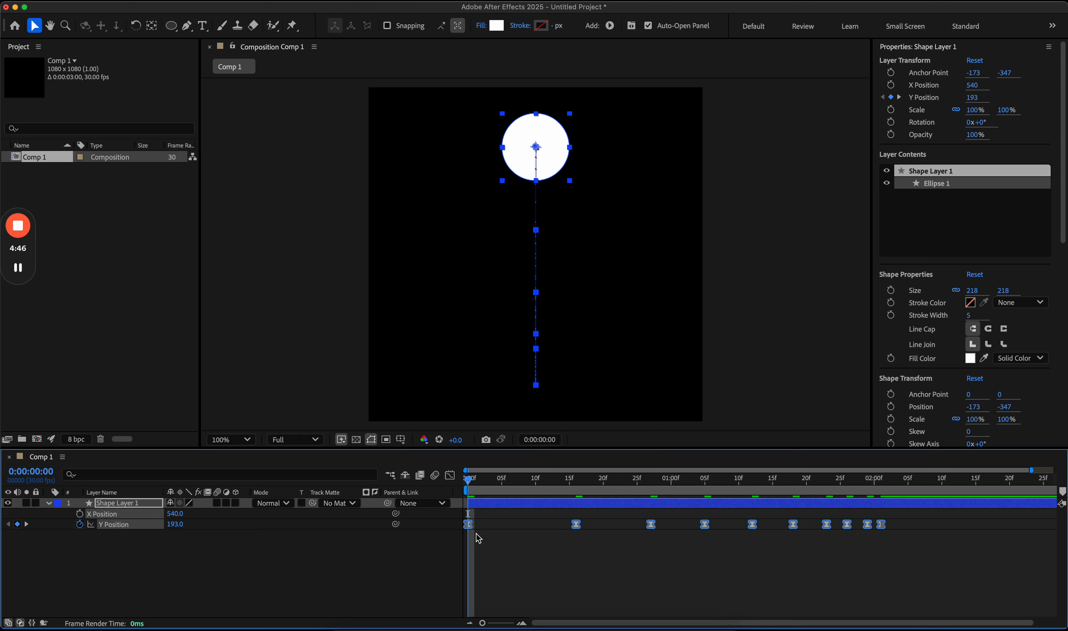
left_click(524, 543)
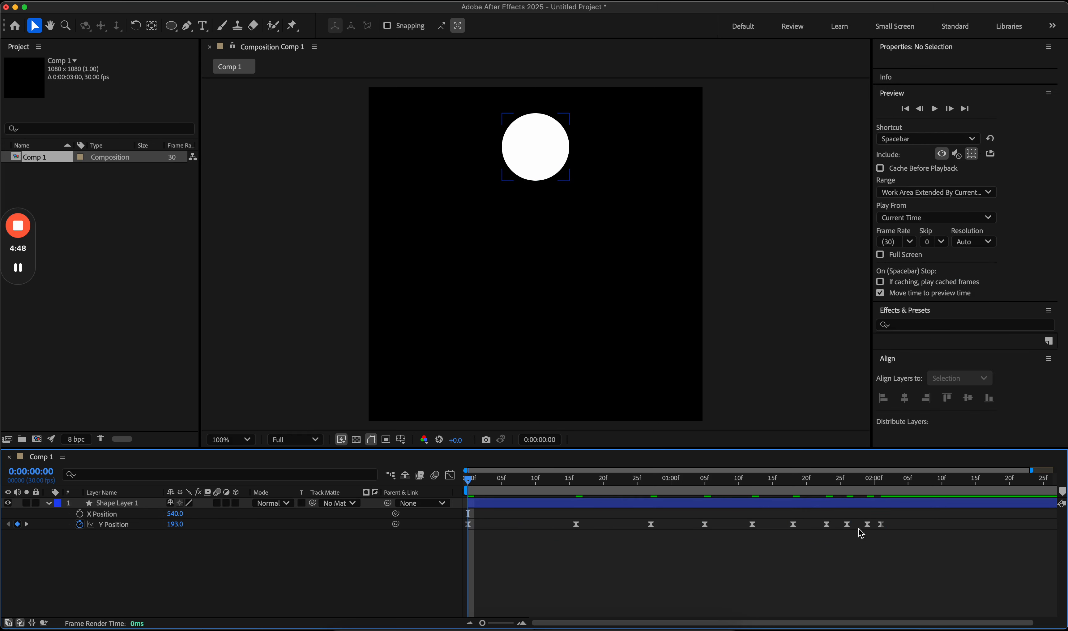
left_click_drag(899, 526, 459, 539)
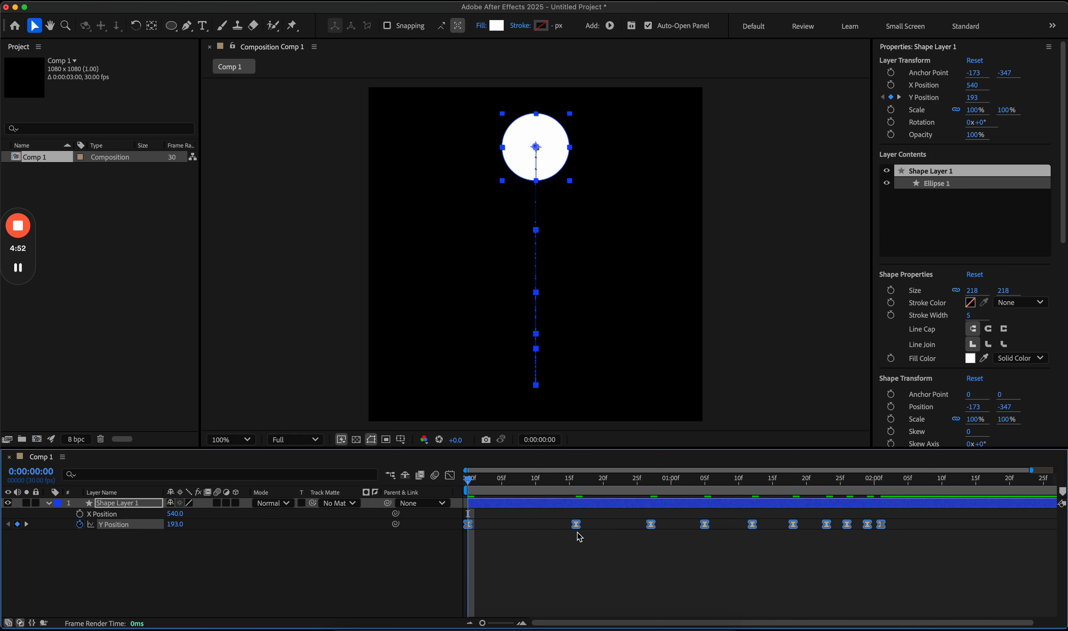
left_click(539, 543)
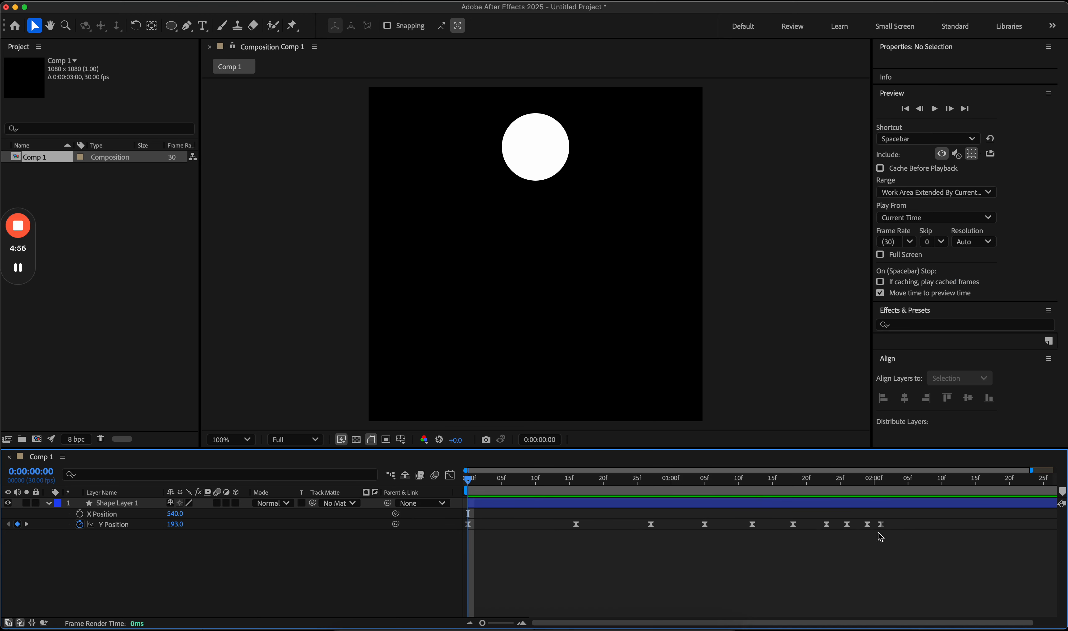
key("space")
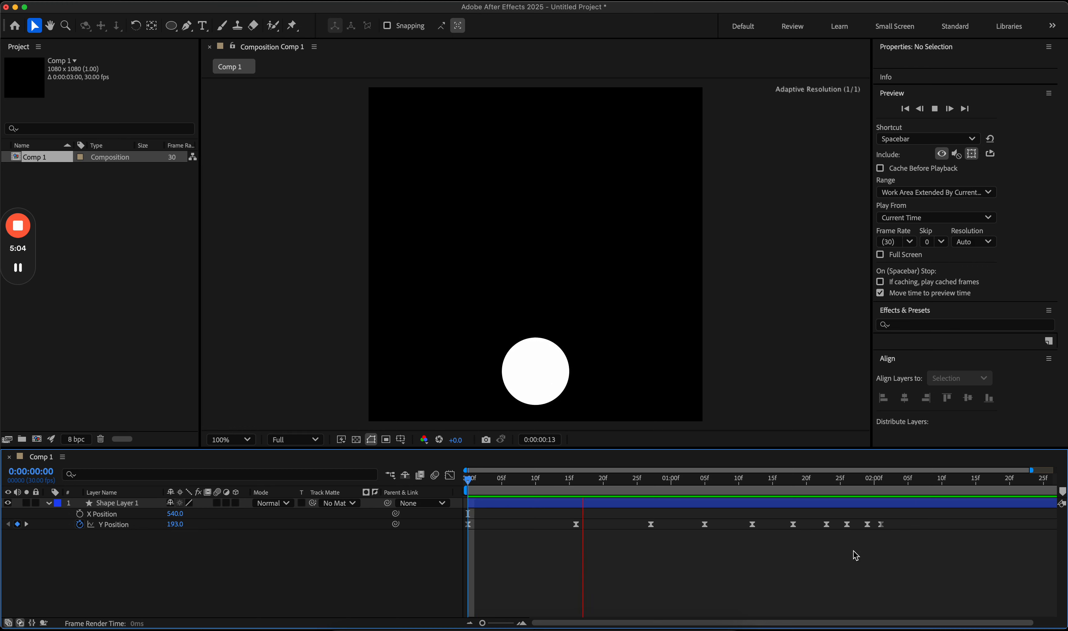
Step: Marquee-select all ten Y Position keyframes while the preview plays
left_click(847, 537)
left_click_drag(817, 538, 466, 519)
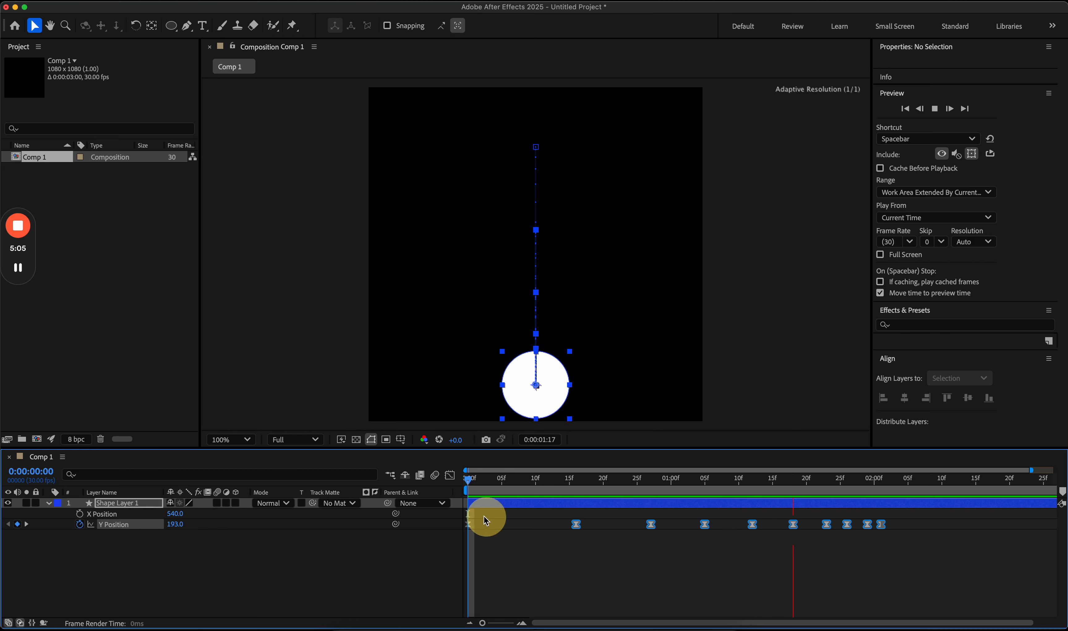
Step: Set the selected keyframes' Temporal Interpolation to Linear in the Keyframe Interpolation dialog
right_click(654, 529)
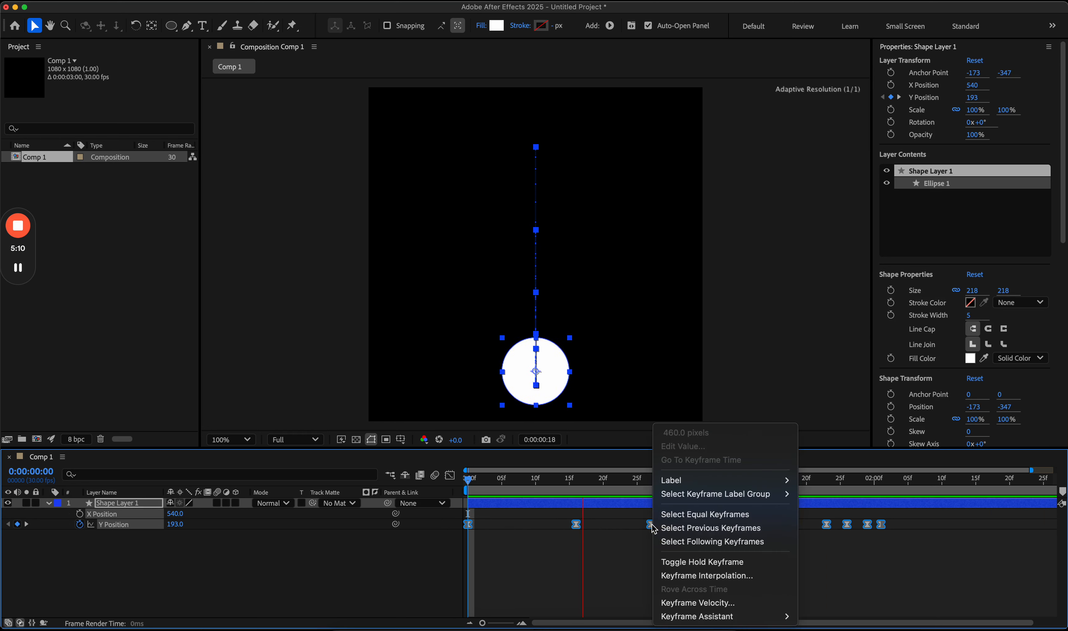
left_click(700, 576)
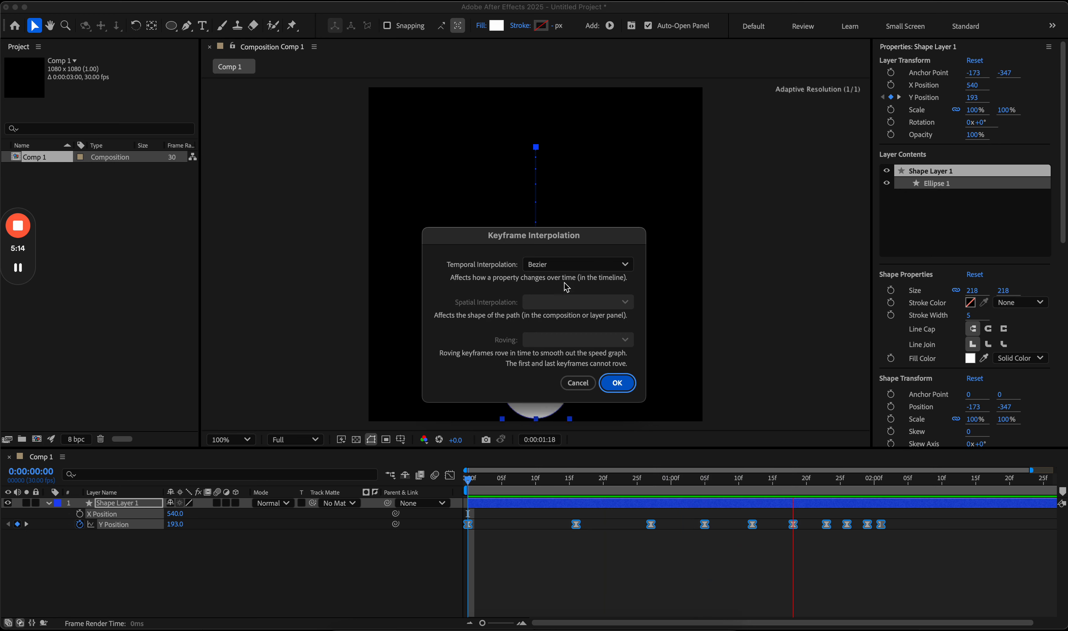
left_click(565, 266)
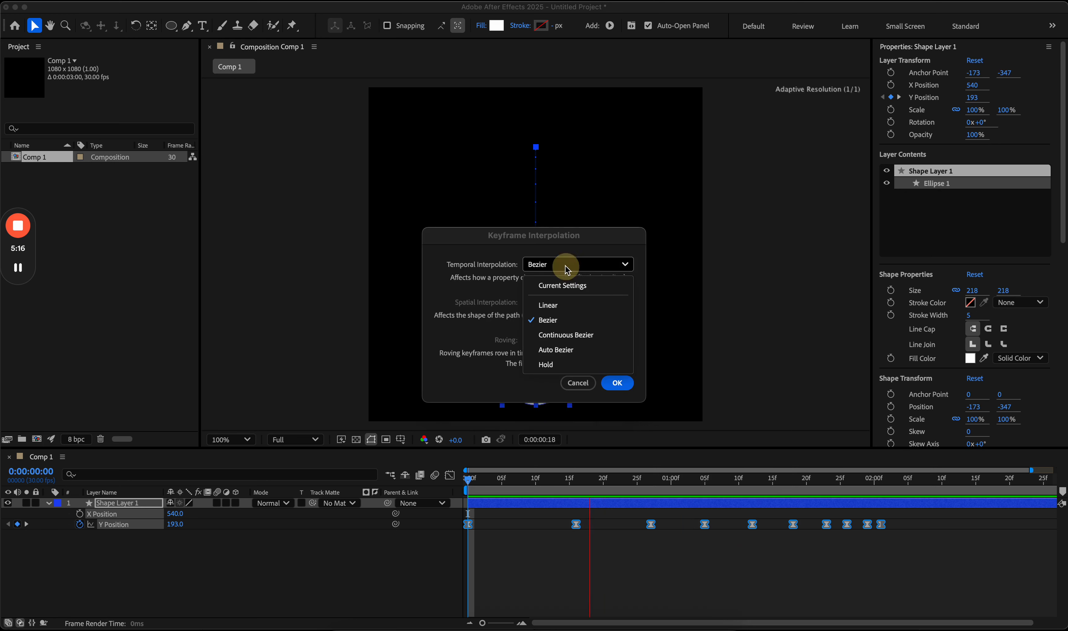
left_click(565, 305)
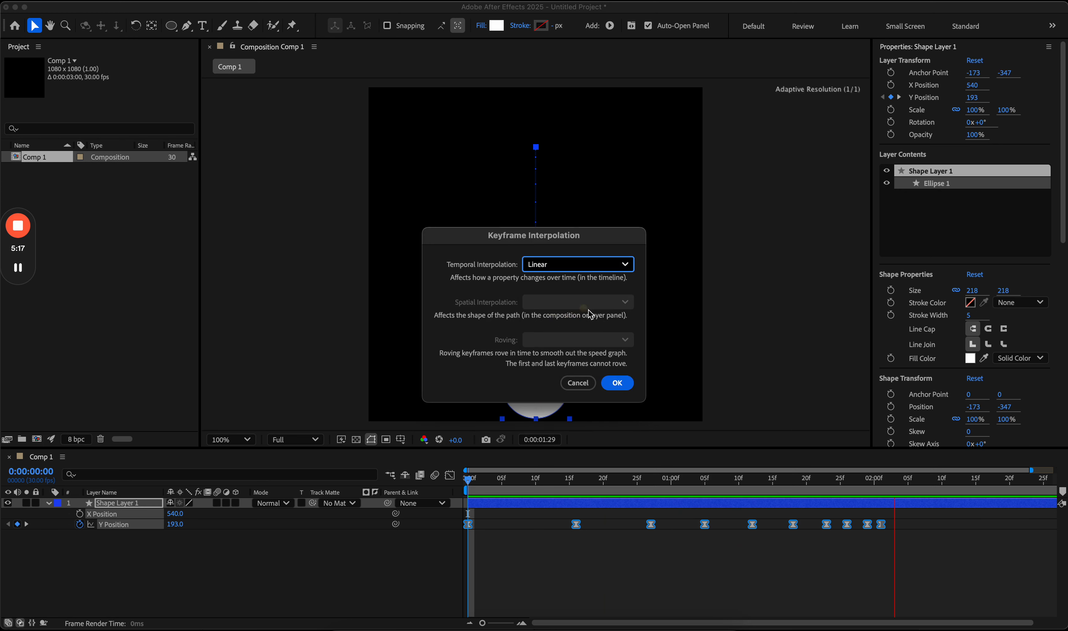
left_click(617, 382)
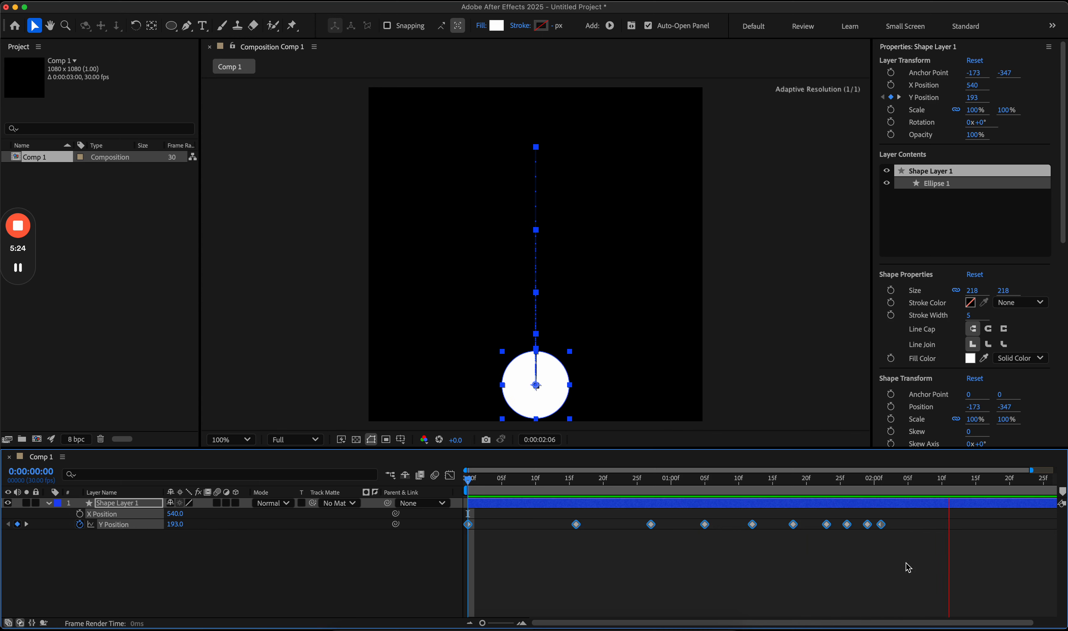
Step: Reapply Easy Ease to all Y Position keyframes, stop playback and return to frame 0
left_click_drag(907, 564, 436, 507)
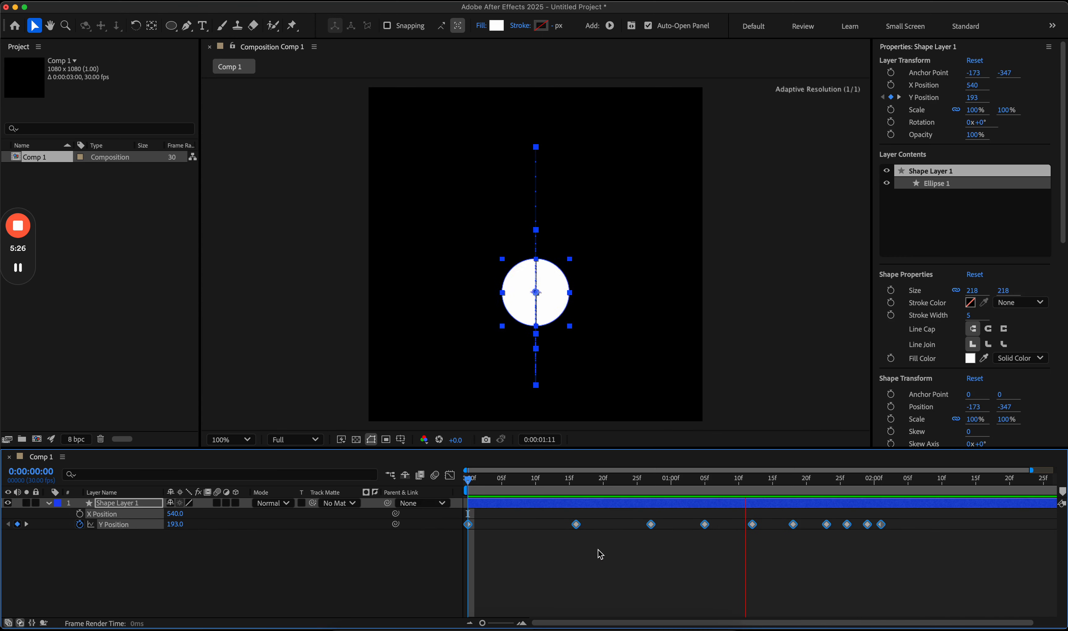
key("F9")
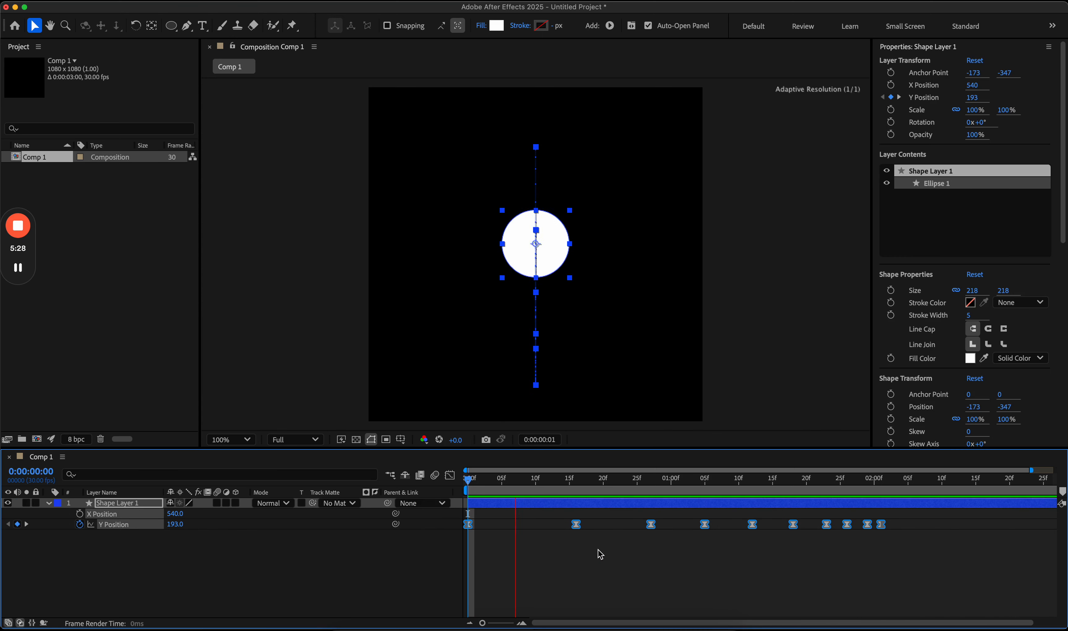
key("space")
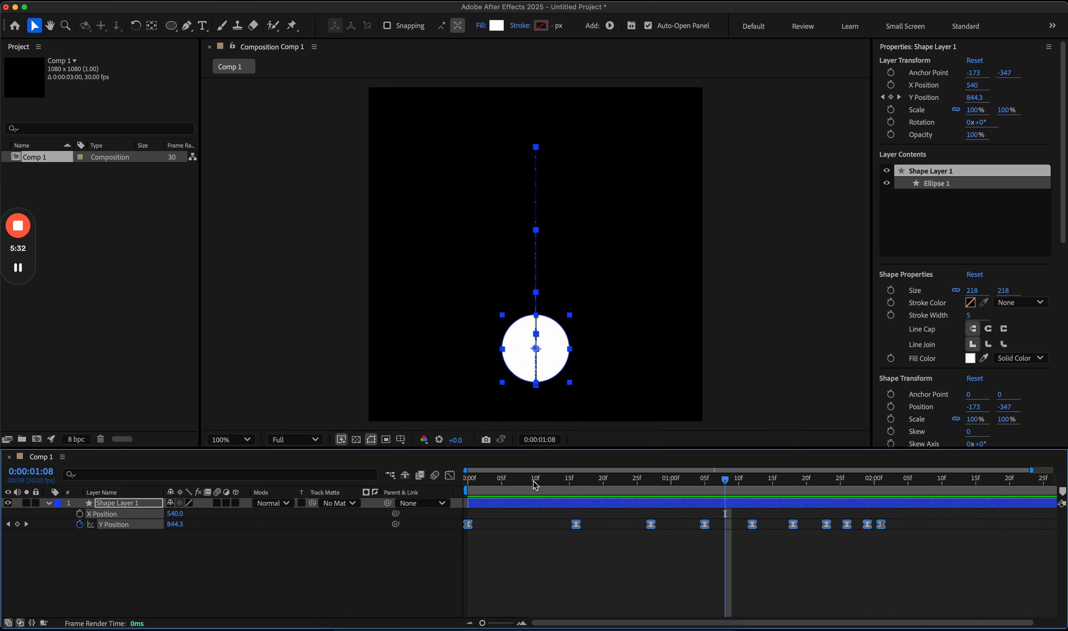
left_click_drag(531, 480, 458, 488)
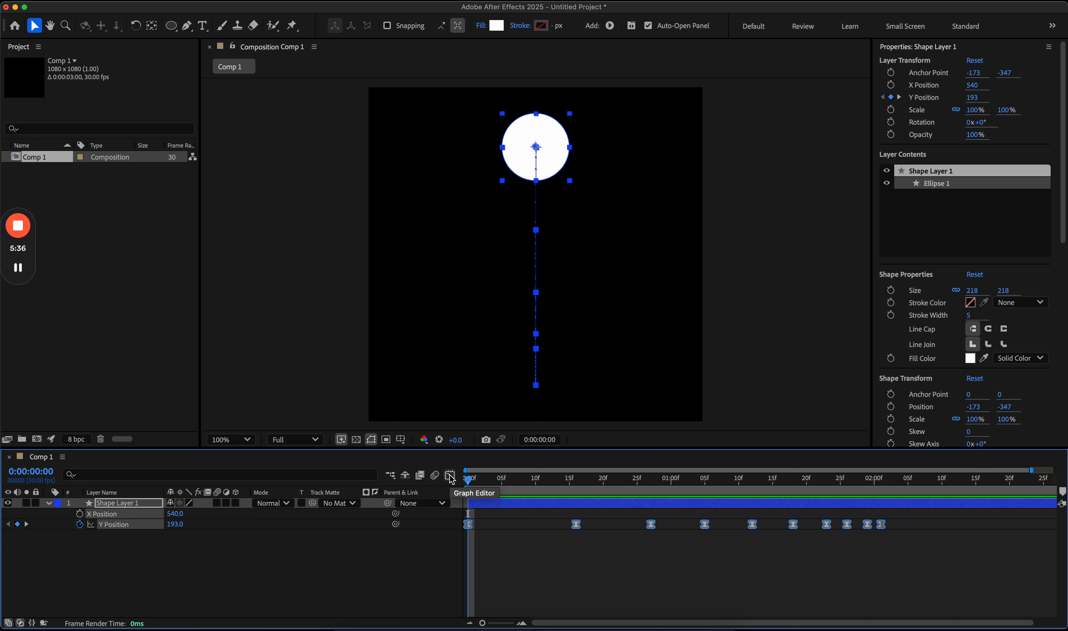
Step: Show the Y Position value graph in an enlarged timeline and select the 15f keyframe
left_click(449, 476)
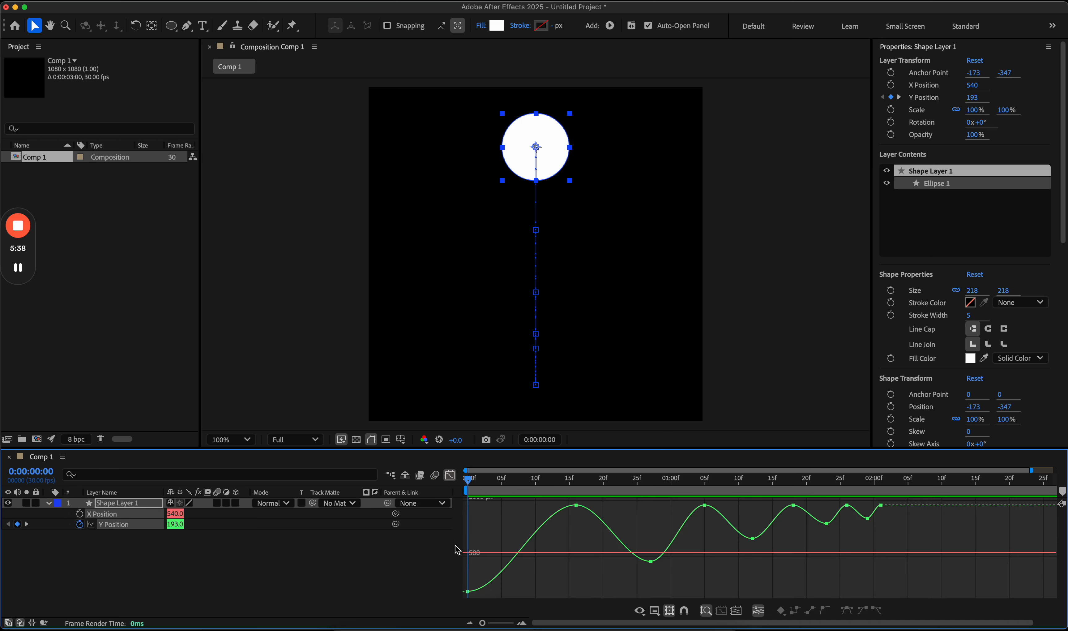
left_click_drag(514, 449, 514, 424)
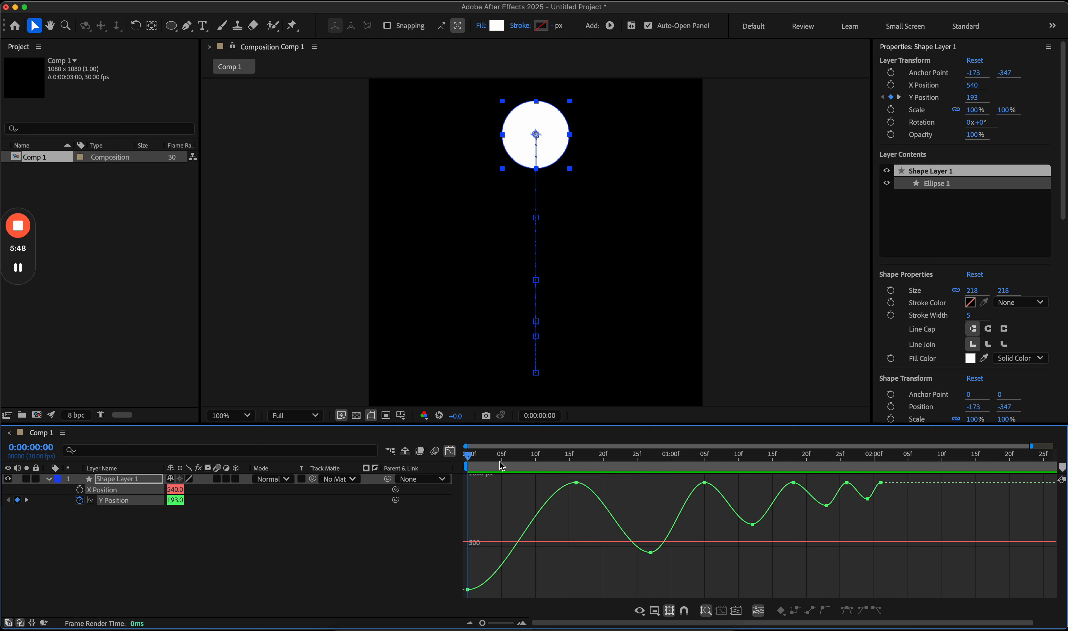
left_click(576, 482)
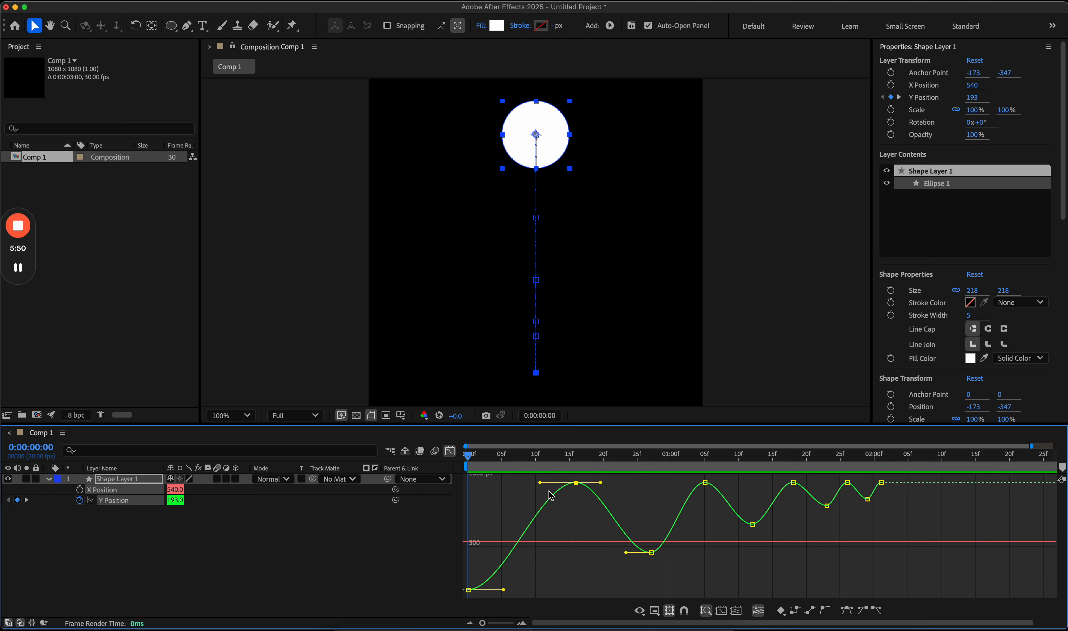
Step: Scrub the playhead past the first impact to 1:18, then back to the start
mouse_move(464, 453)
left_mouse_down()
mouse_move(453, 448)
mouse_move(576, 464)
mouse_move(469, 461)
left_mouse_up()
left_click_drag(572, 454, 576, 468)
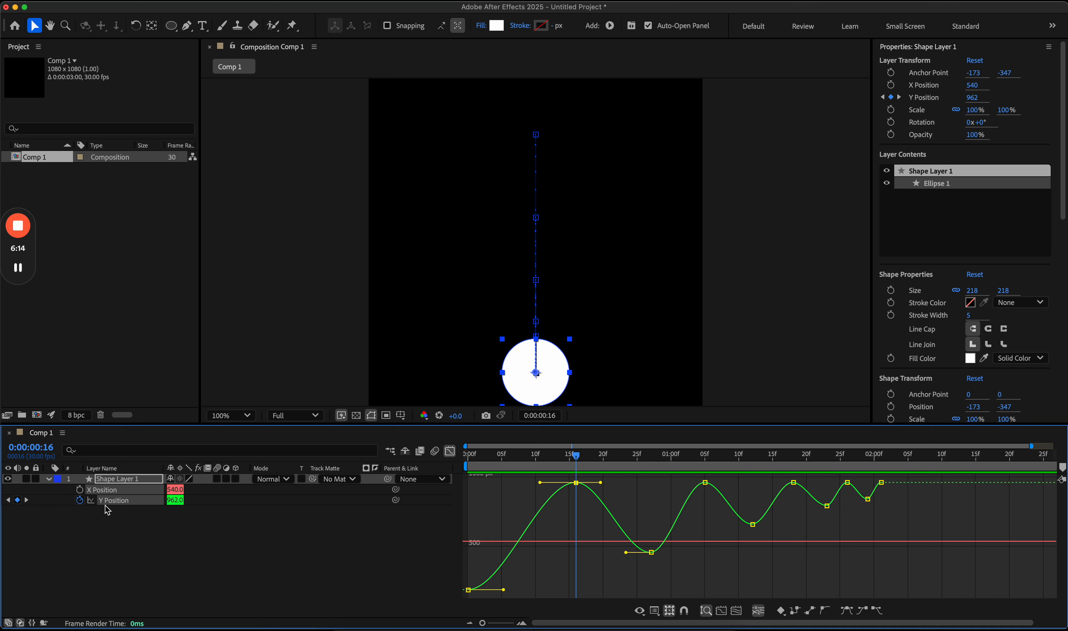
left_click_drag(588, 466, 793, 486)
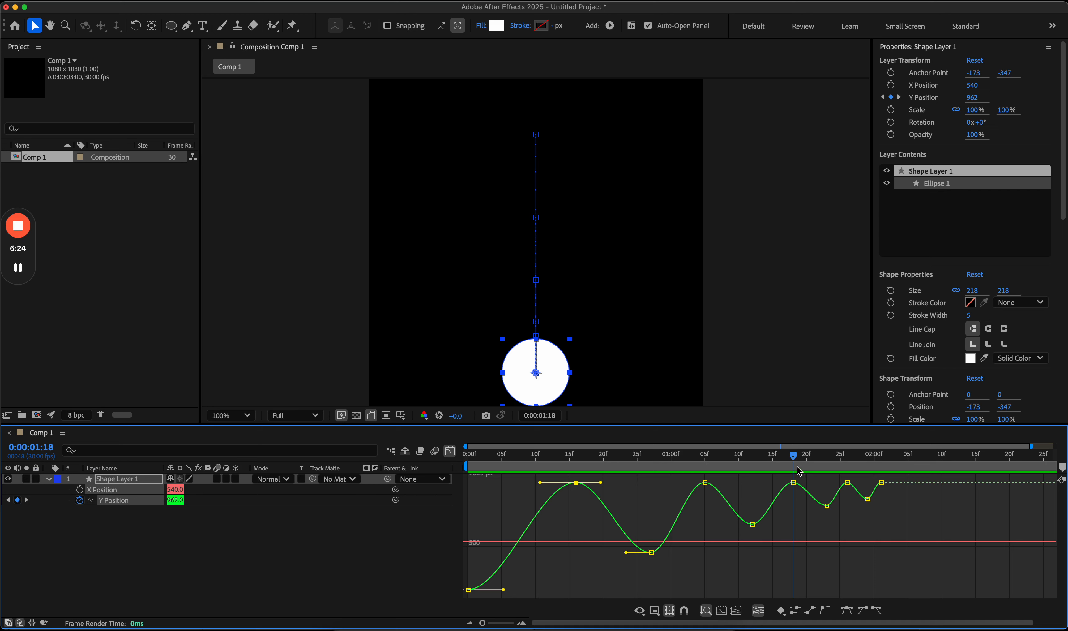
left_click_drag(795, 460, 472, 479)
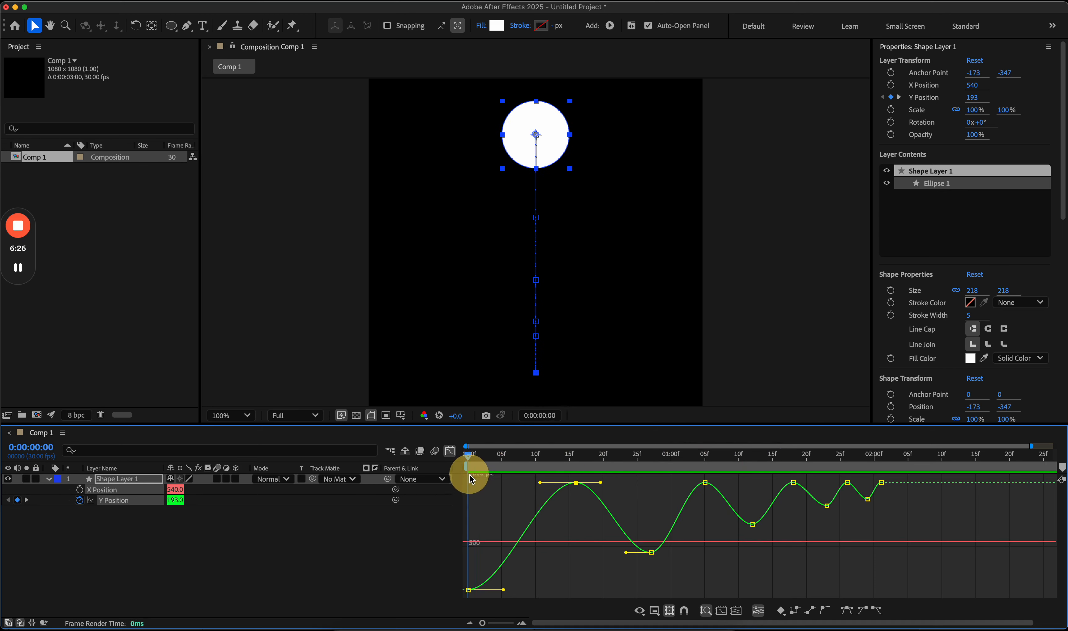
left_click(469, 590)
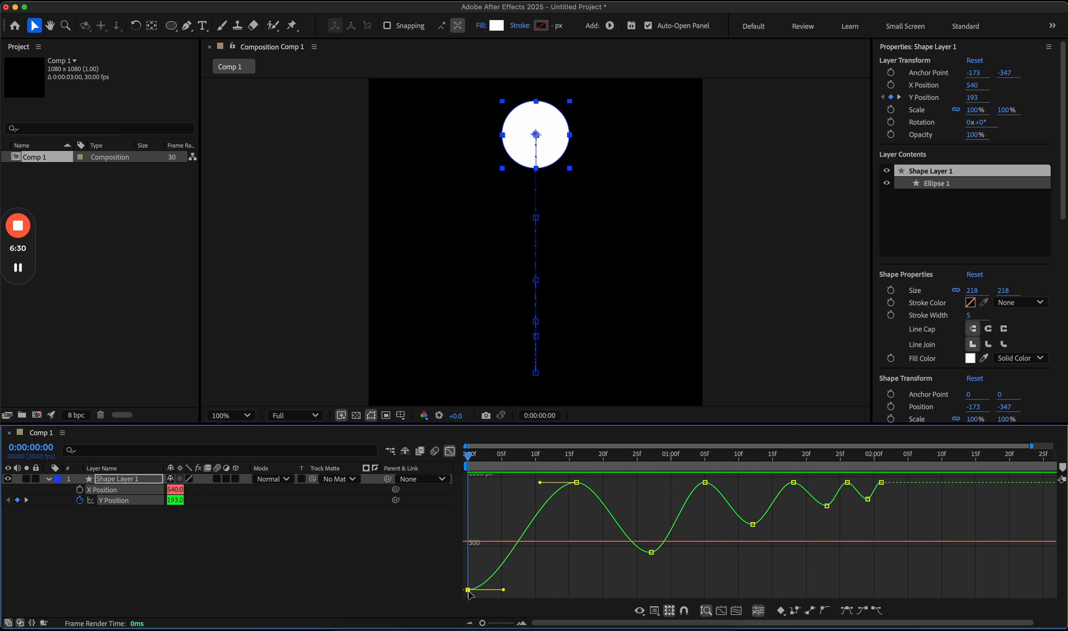
left_click(450, 450)
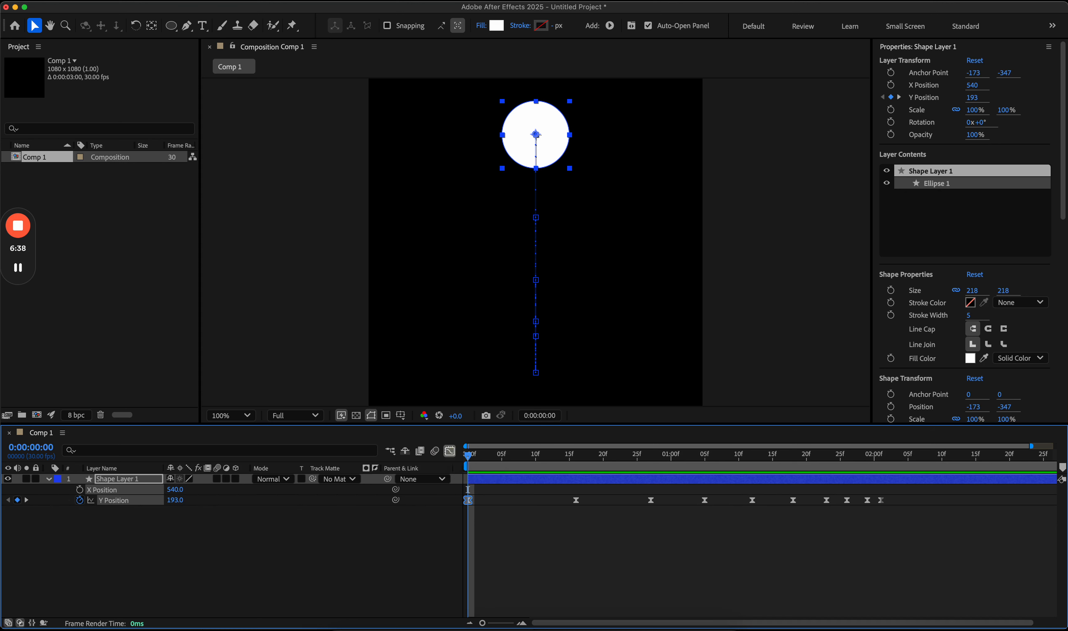
left_click(450, 450)
left_click_drag(468, 589, 469, 503)
key("space")
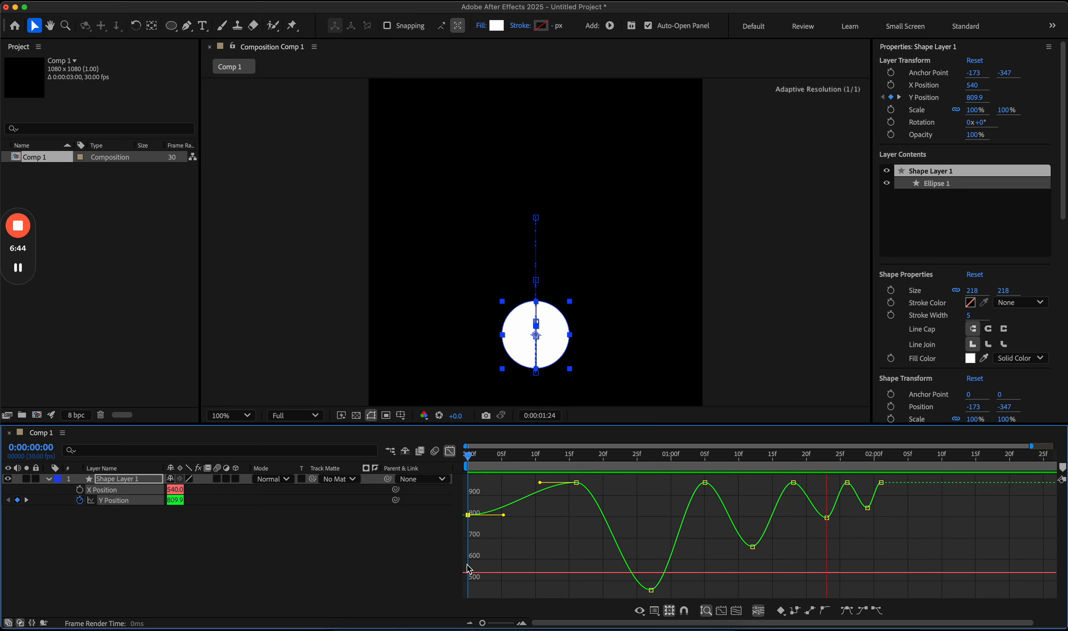
key("space")
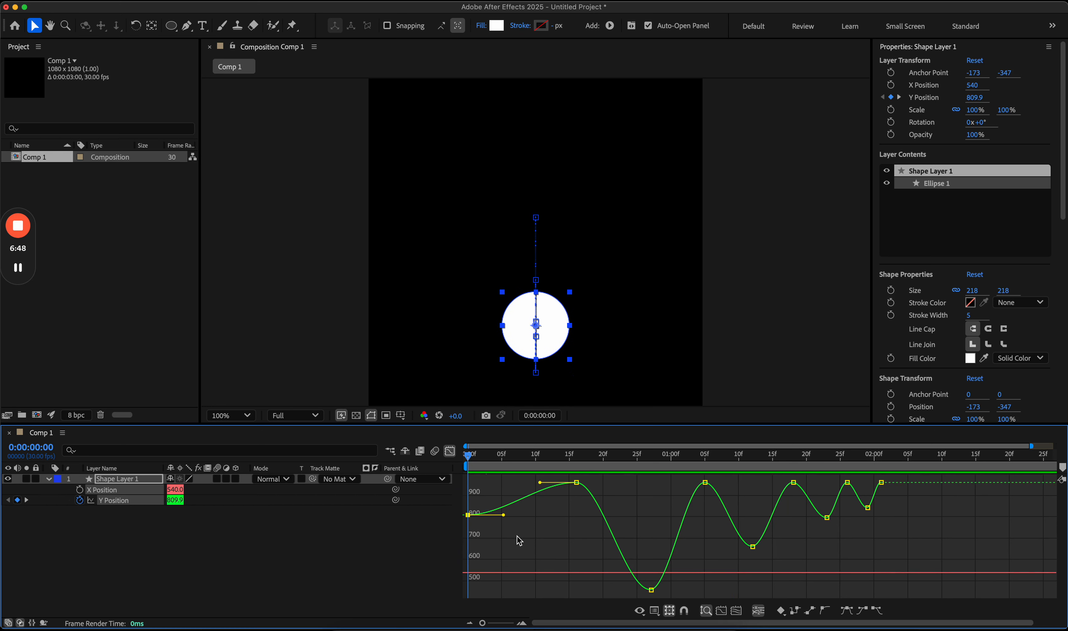
key("super+z")
left_click(559, 559)
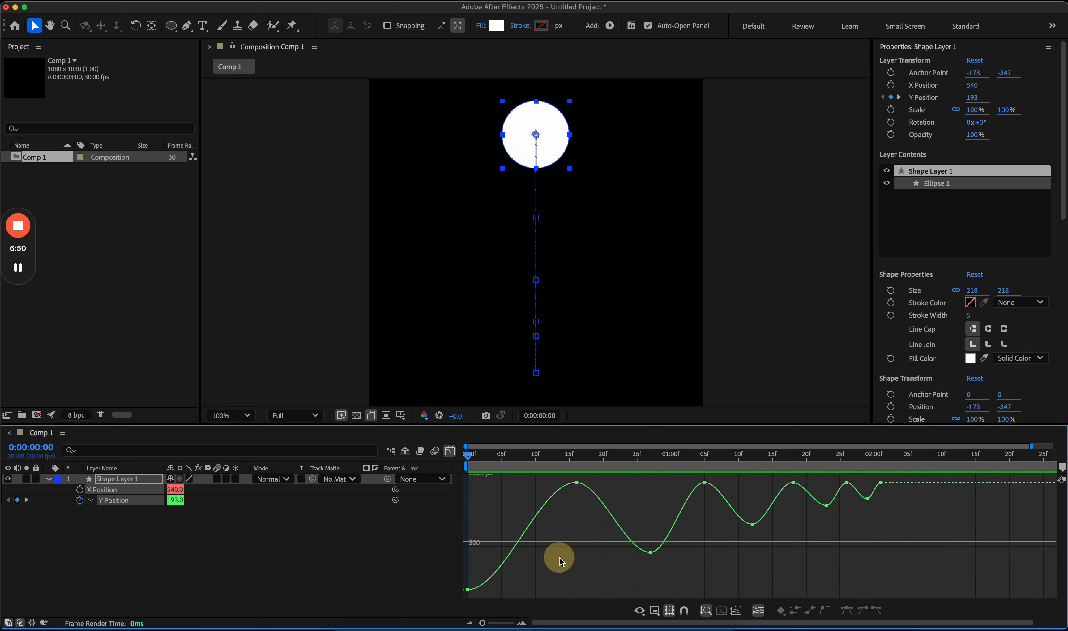
key("space")
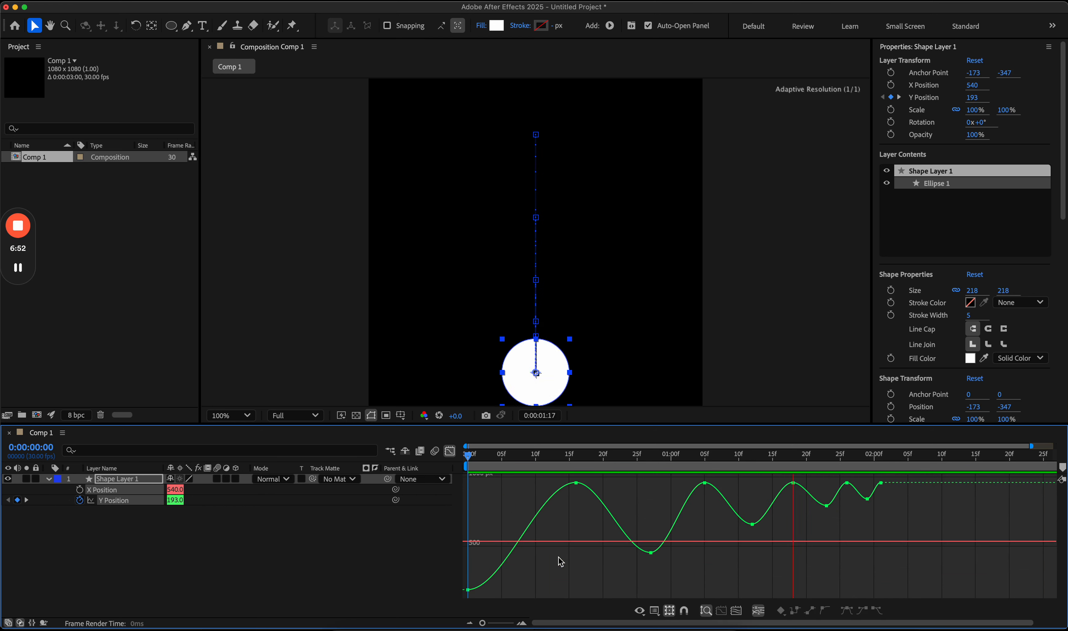
key("space")
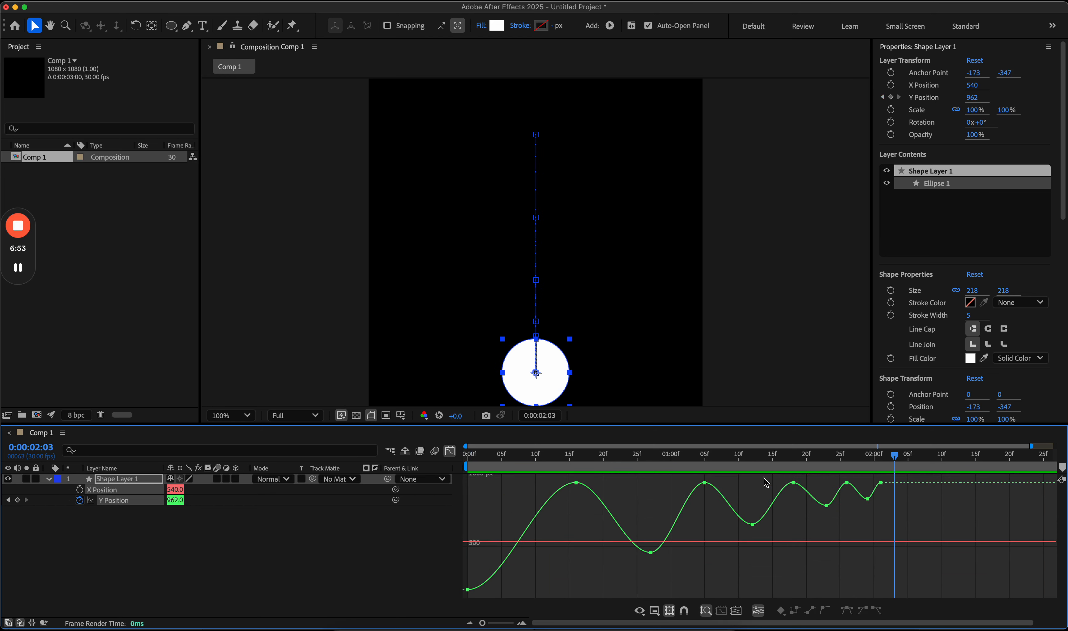
left_click_drag(585, 456, 466, 453)
left_click(576, 482)
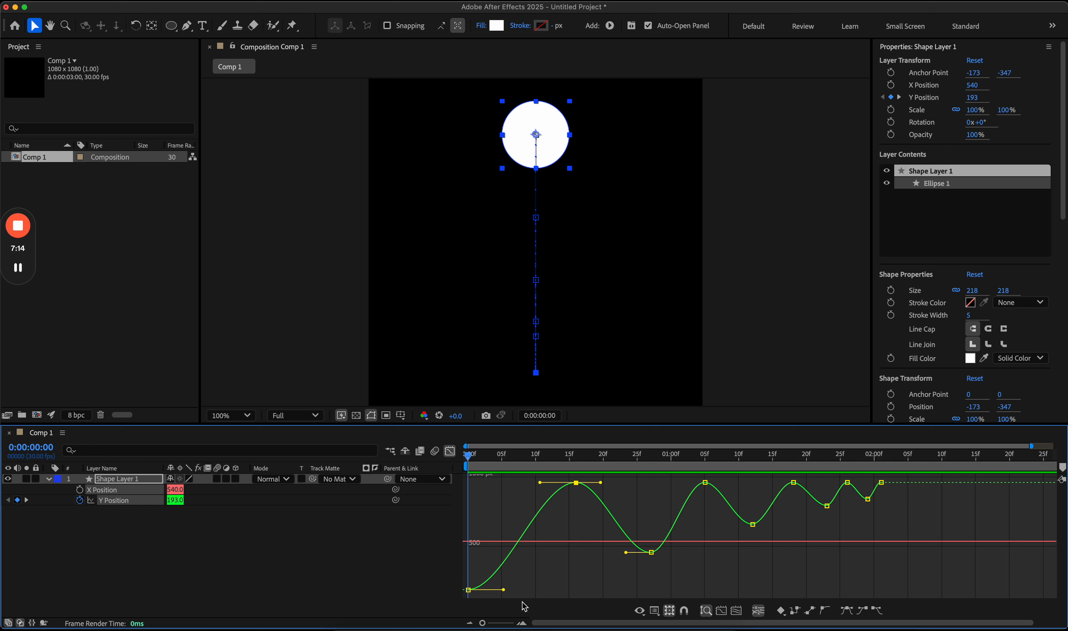
Step: Reshape the first keyframe's outgoing handle into a long, flat ease-out, previewing once
left_click_drag(504, 589, 568, 601)
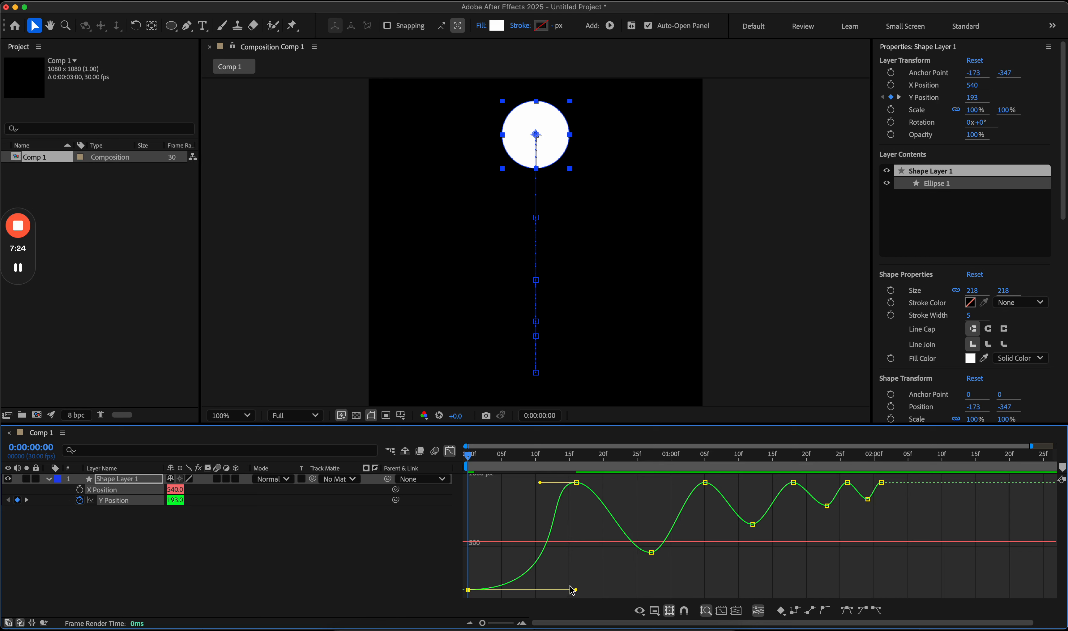
left_click_drag(576, 589, 470, 490)
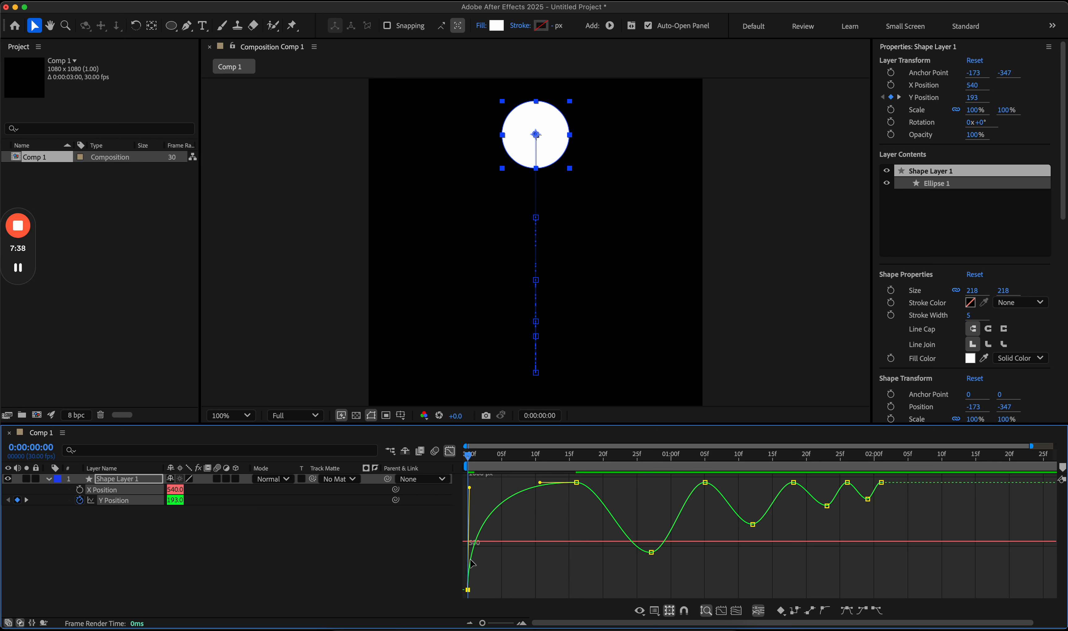
key("space")
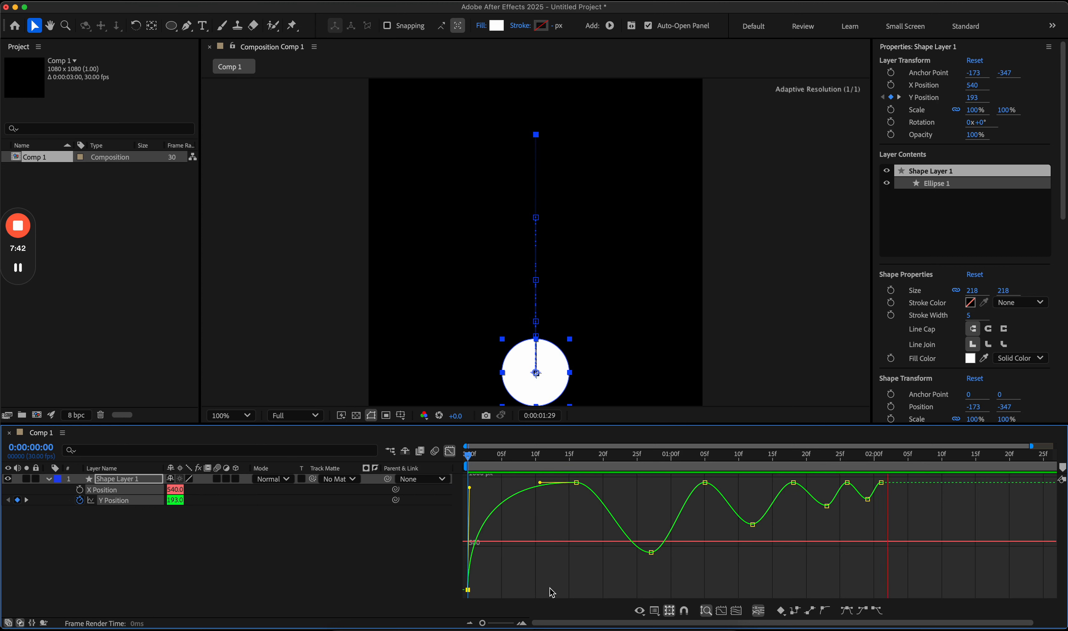
key("space")
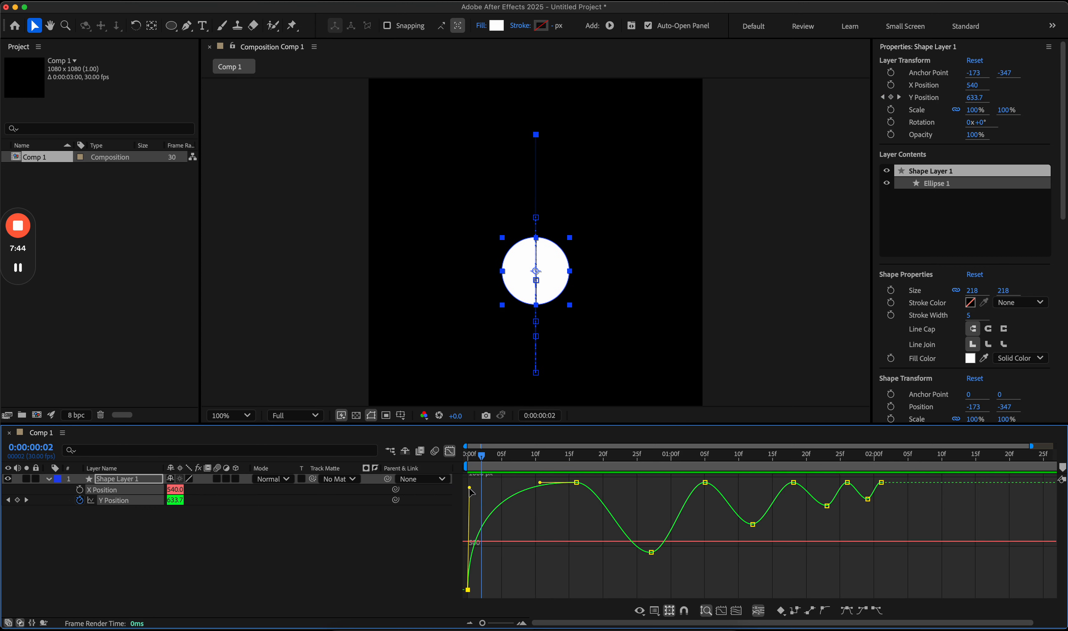
left_click_drag(470, 489, 505, 513)
mouse_move(545, 573)
left_mouse_down()
mouse_move(510, 499)
mouse_move(530, 590)
mouse_move(549, 589)
left_mouse_up()
left_click_drag(554, 521, 594, 585)
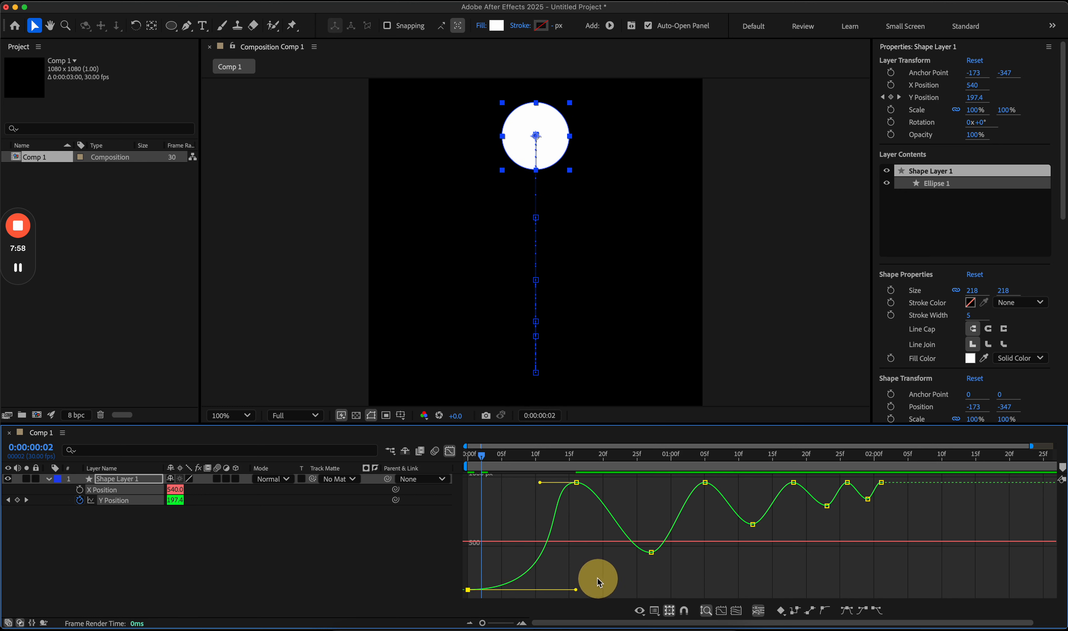
Step: Shorten the 15f keyframe's incoming handle for a sharp impact at 962, then return to start
left_click(576, 483)
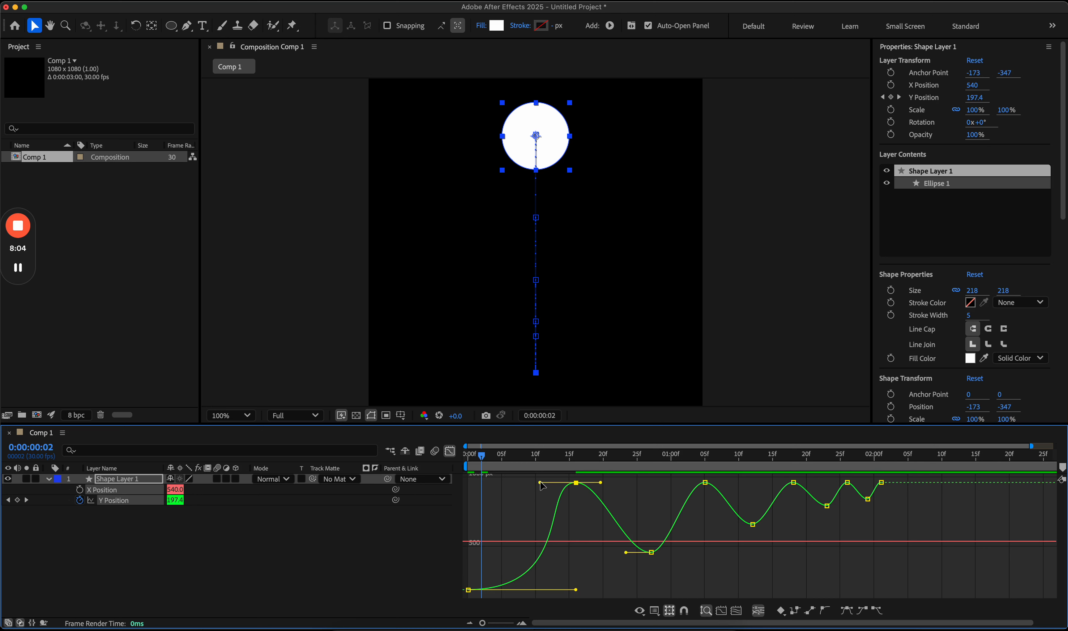
left_click_drag(540, 482, 575, 488)
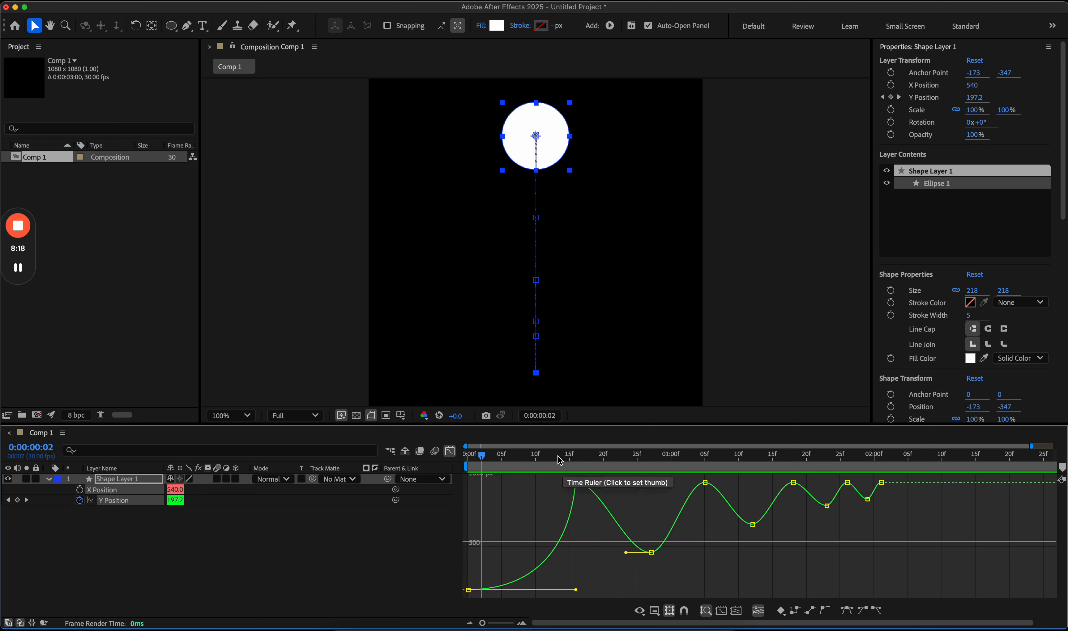
left_click(467, 456)
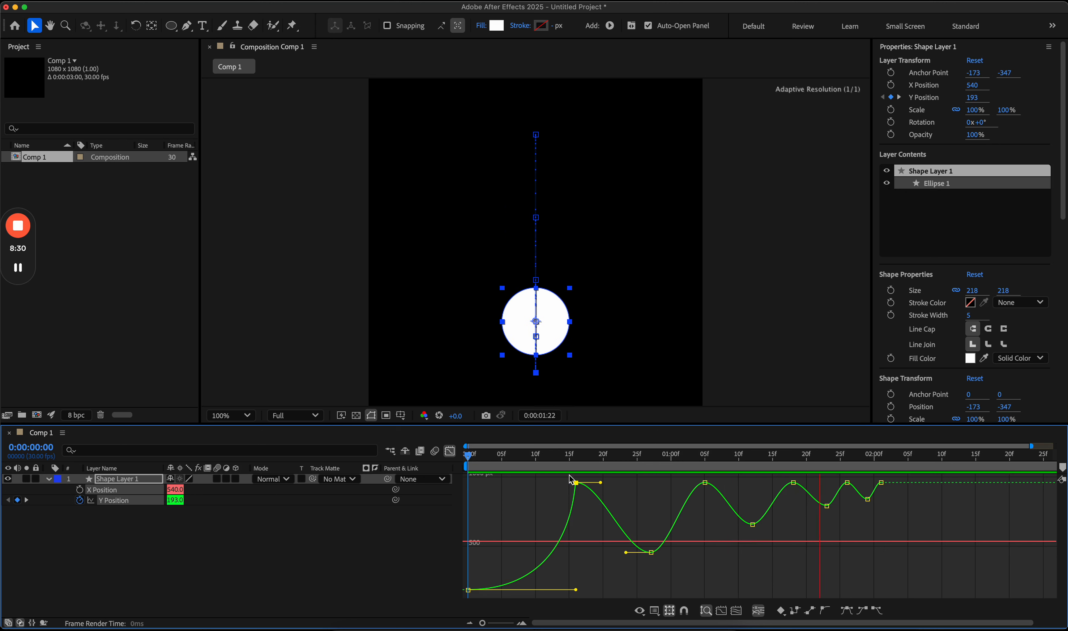
Step: Adjust the 15f keyframe's outgoing handle so the curve leaves the impact sharply, then rewind to 0:00
key("space")
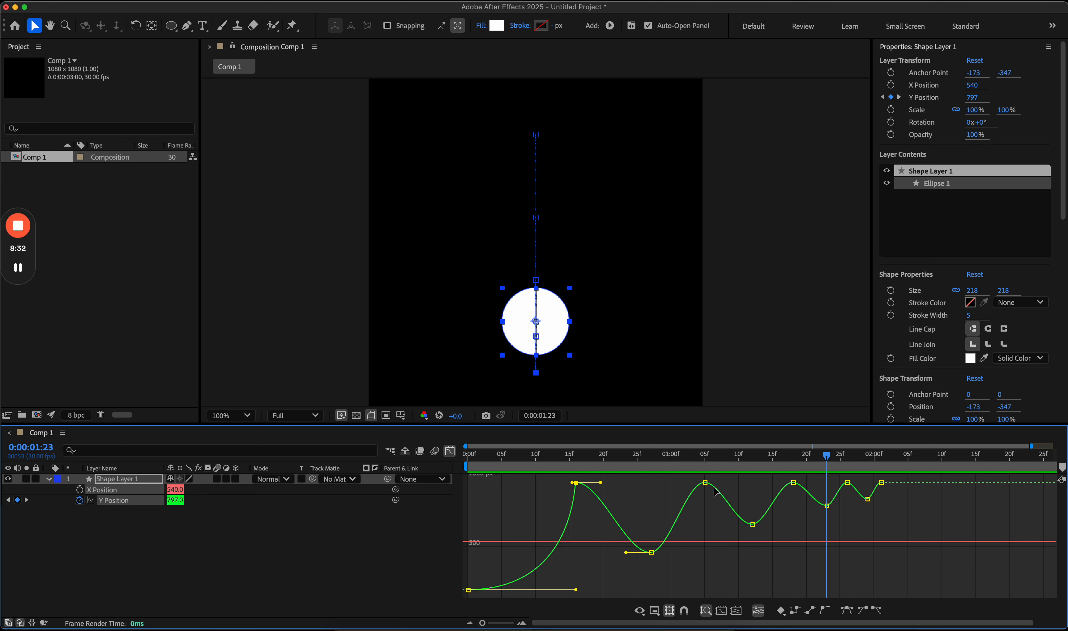
left_click(705, 482)
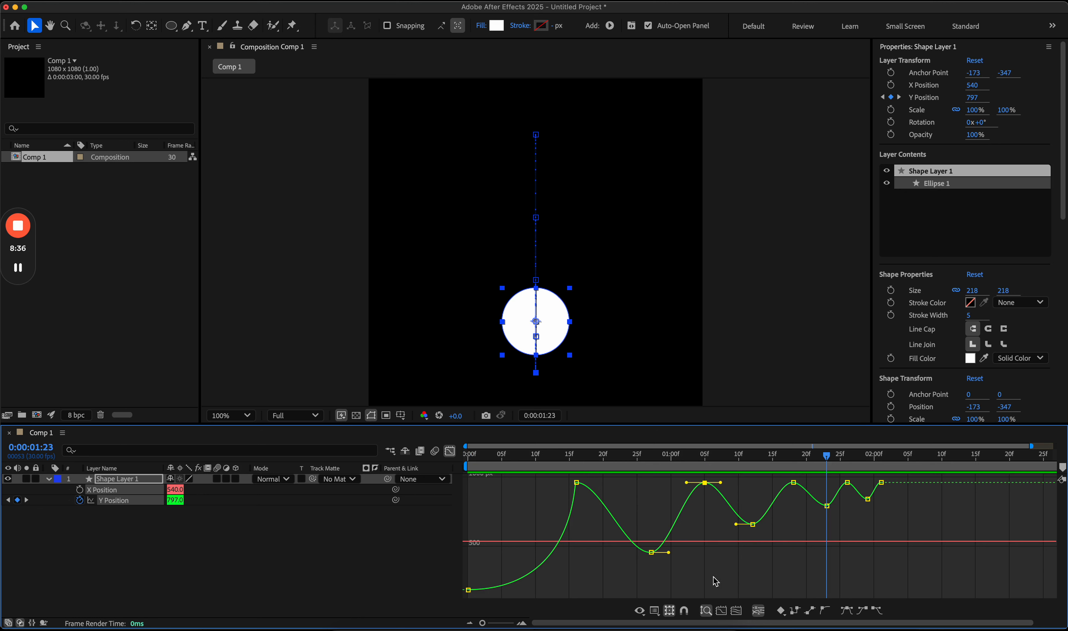
left_click(576, 482)
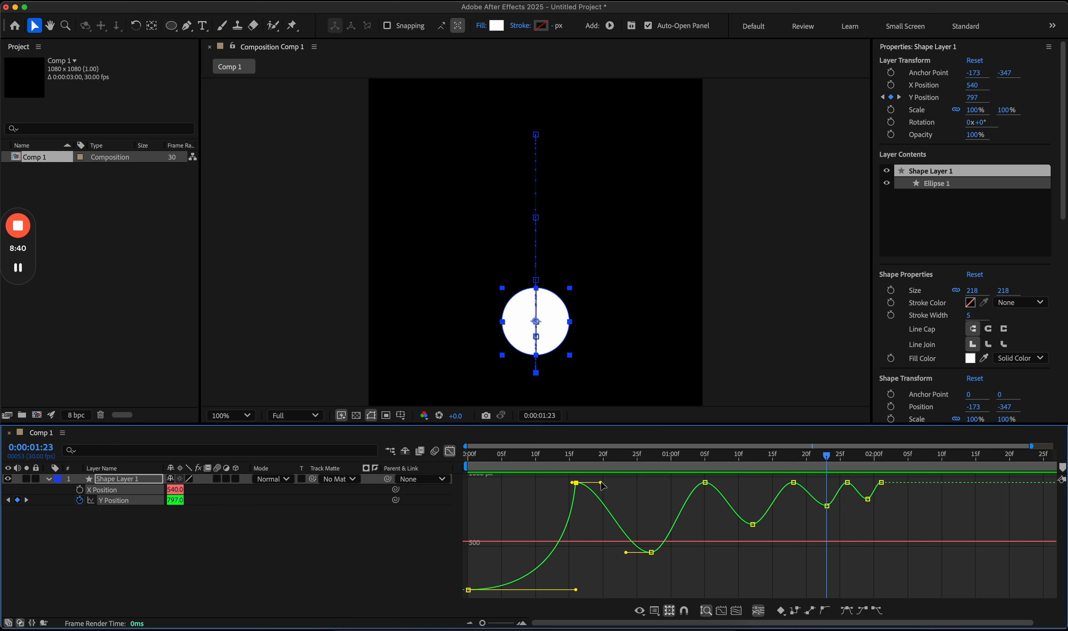
left_click_drag(602, 485, 577, 486)
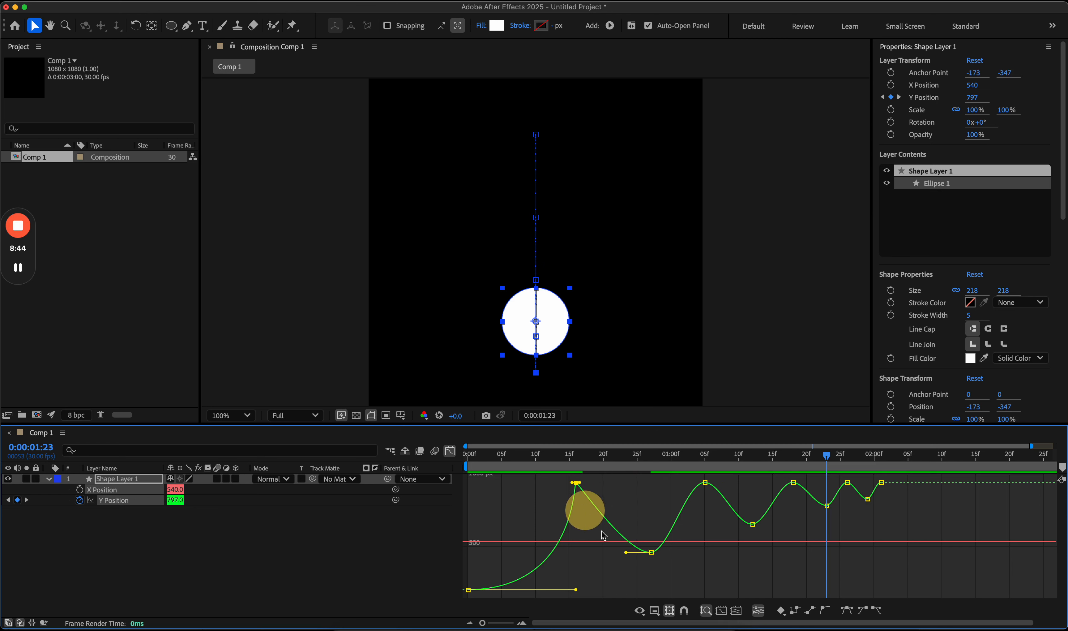
left_click_drag(626, 553, 512, 598)
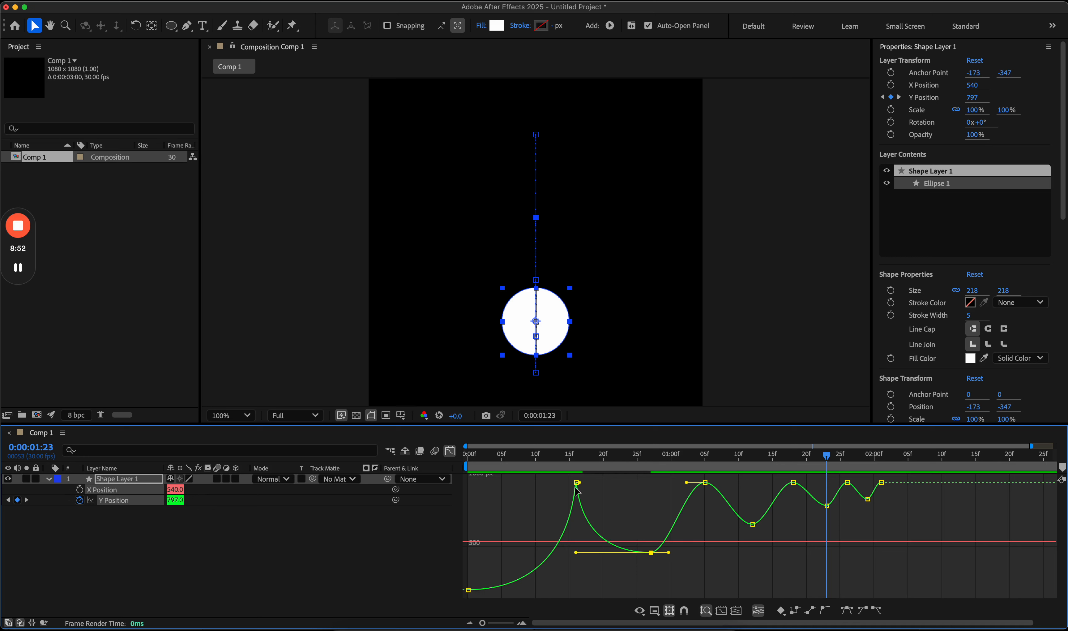
left_click(577, 457)
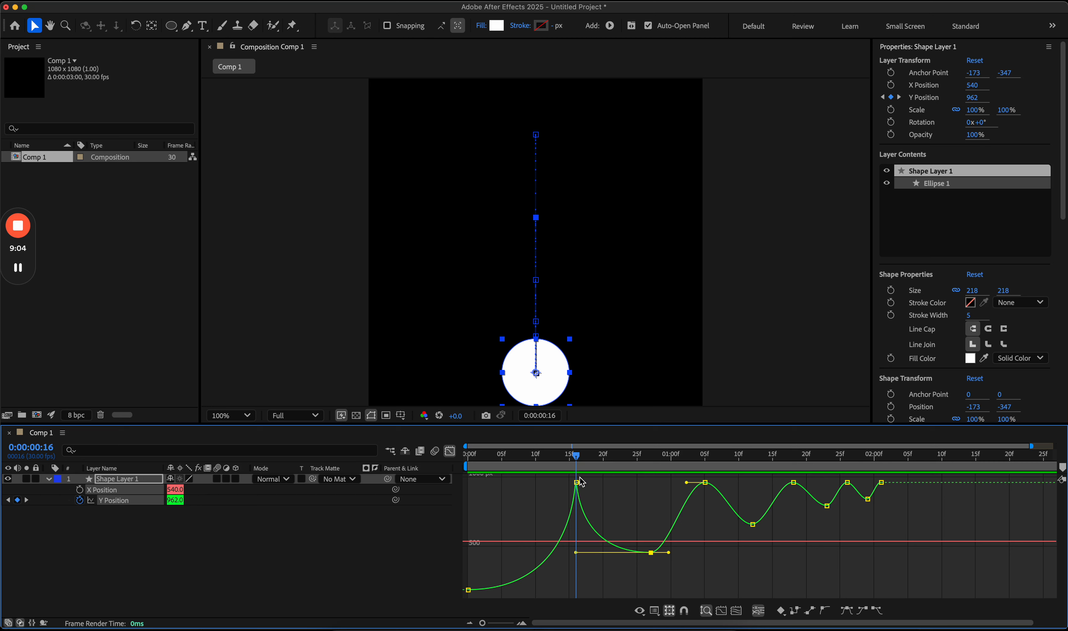
left_click_drag(579, 458, 460, 462)
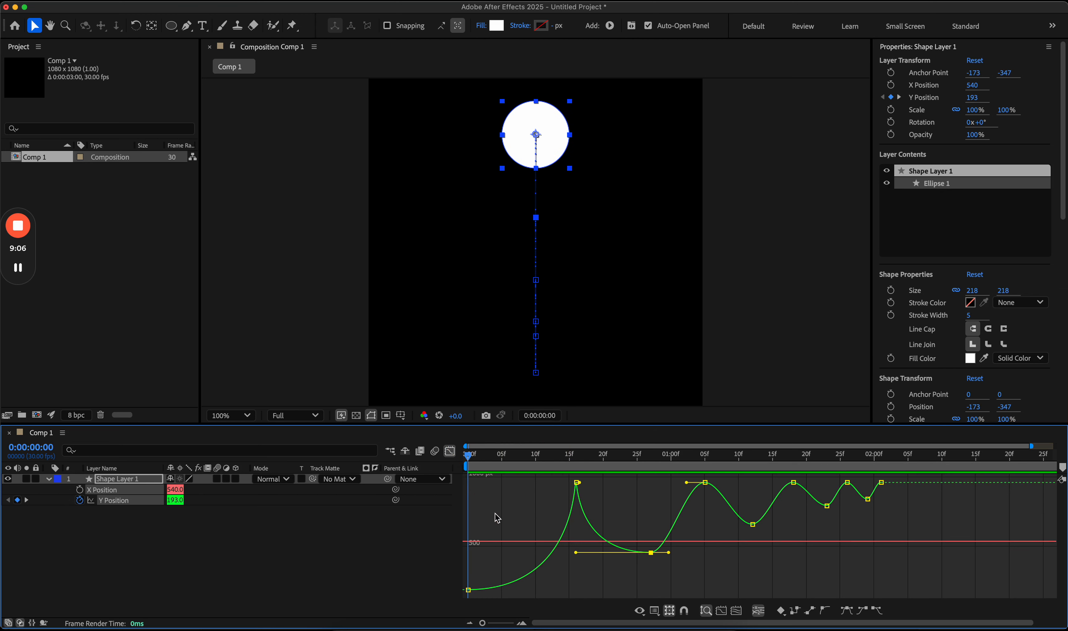
key("space")
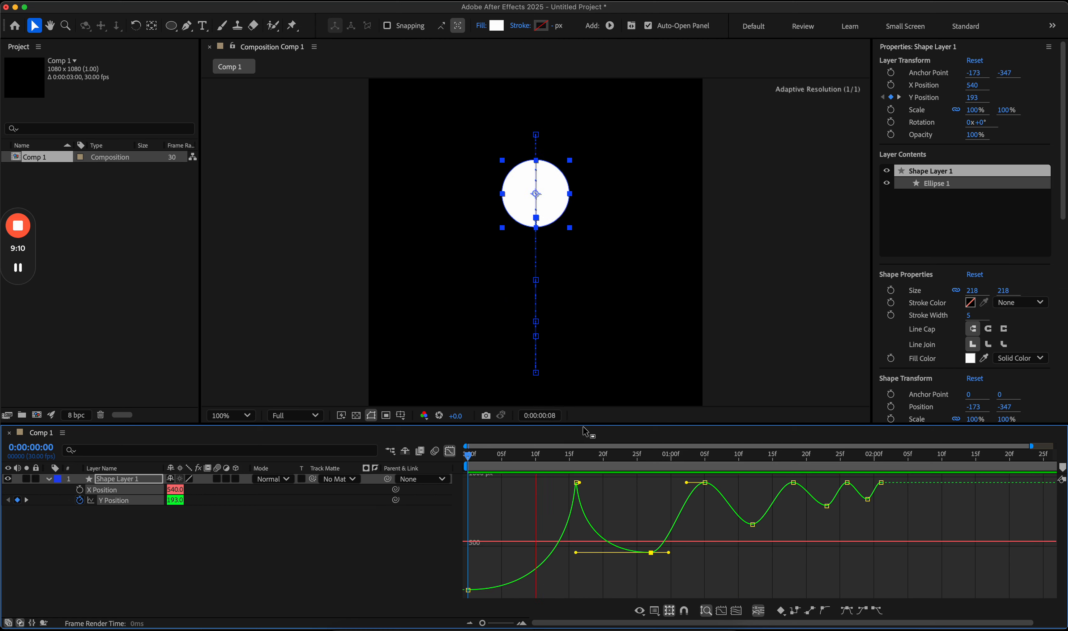
left_click_drag(590, 426, 451, 475)
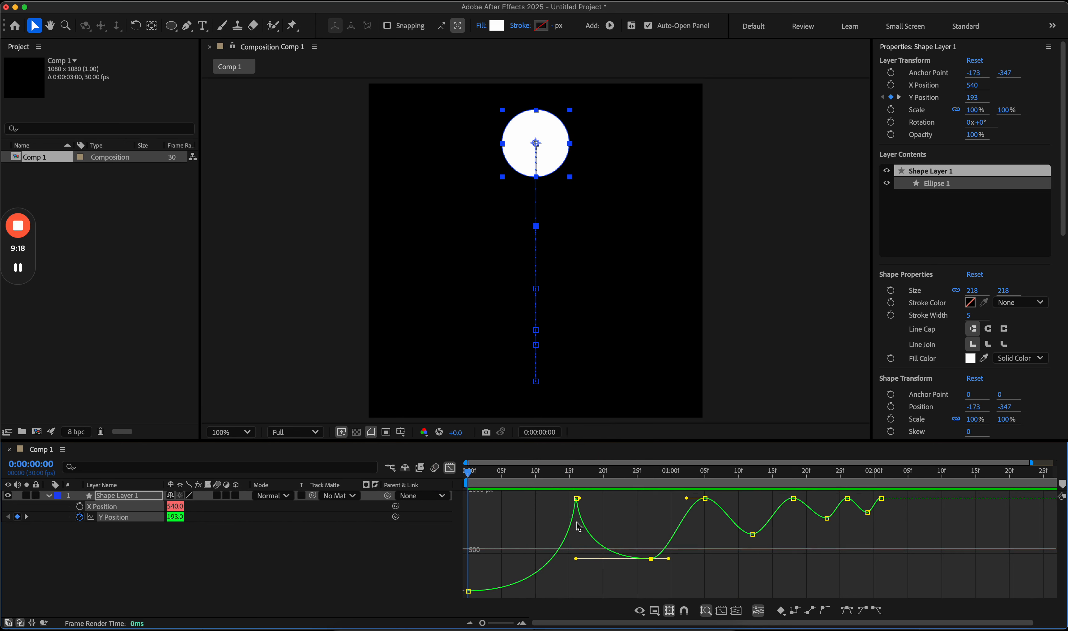
Step: Stretch the Bezier handles of the second and third bounce peaks outward into sharp cusps
left_click_drag(671, 563, 704, 558)
mouse_move(688, 499)
left_mouse_down()
mouse_move(719, 501)
mouse_move(707, 498)
left_mouse_up()
left_click_drag(736, 535, 696, 537)
left_click_drag(765, 537, 846, 502)
left_click(780, 499)
left_click(836, 519)
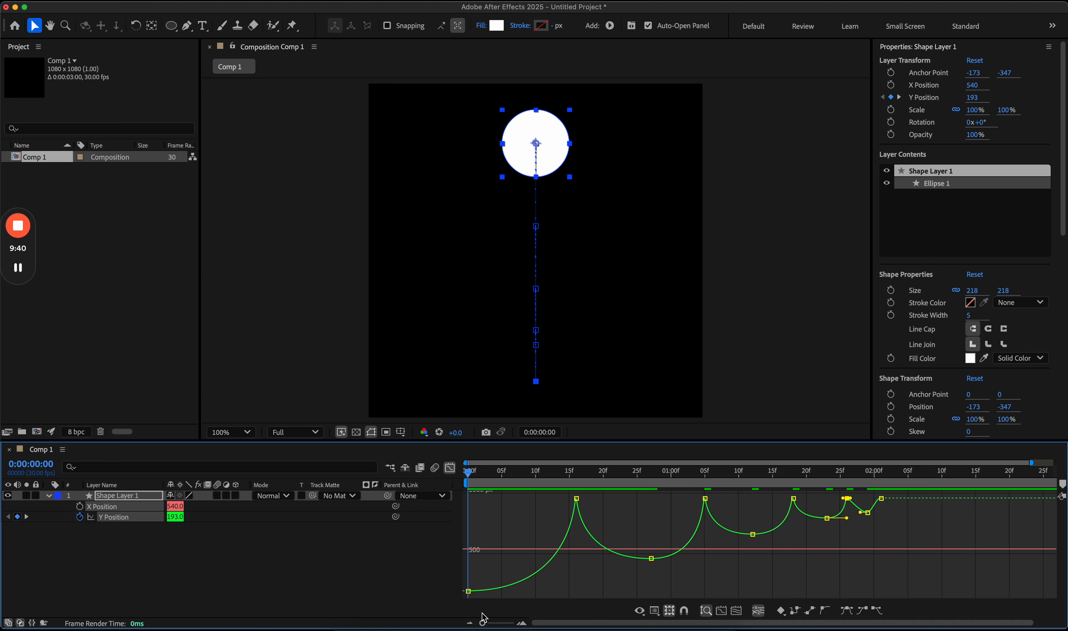
Step: Refine the next peak's handles and nudge the low keyframe between the last peaks slightly earlier
left_click_drag(483, 622, 508, 623)
left_click(744, 537)
left_click_drag(822, 492, 751, 522)
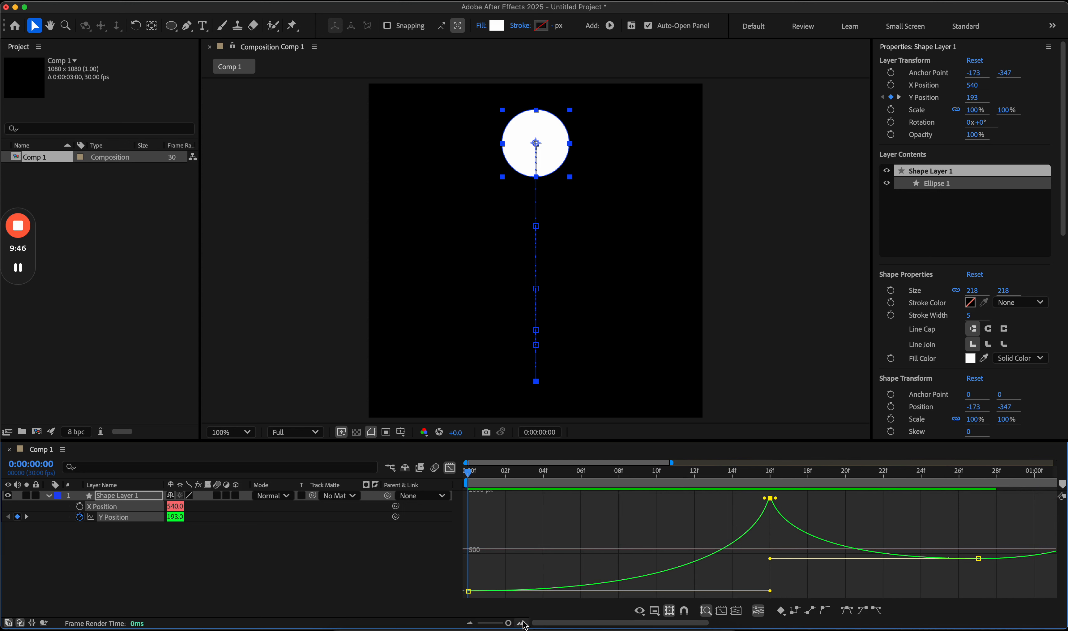
left_click_drag(509, 624, 481, 623)
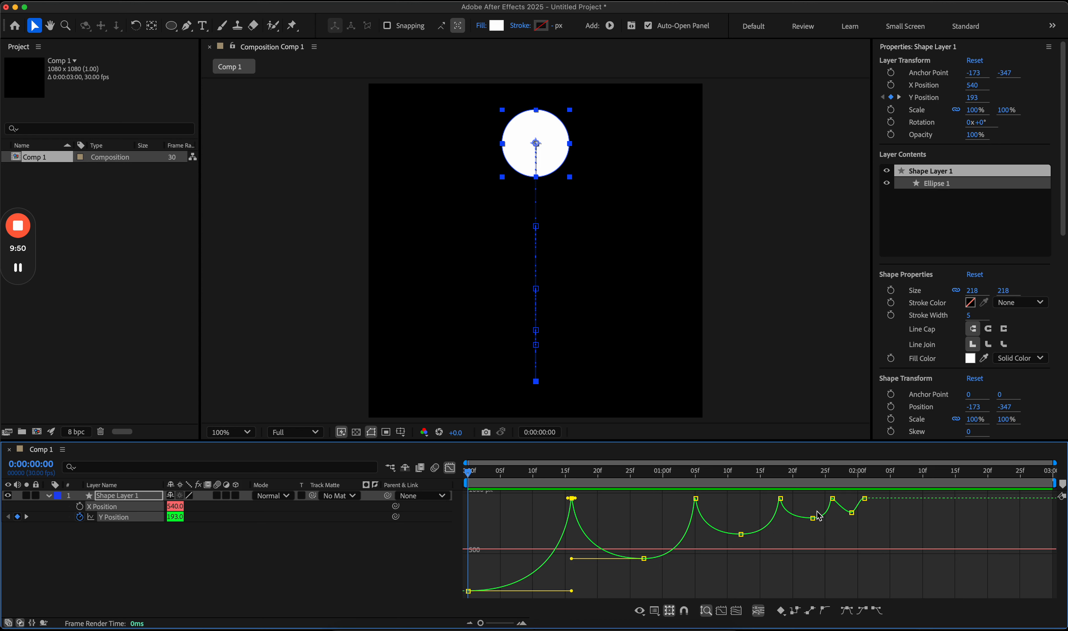
left_click(812, 518)
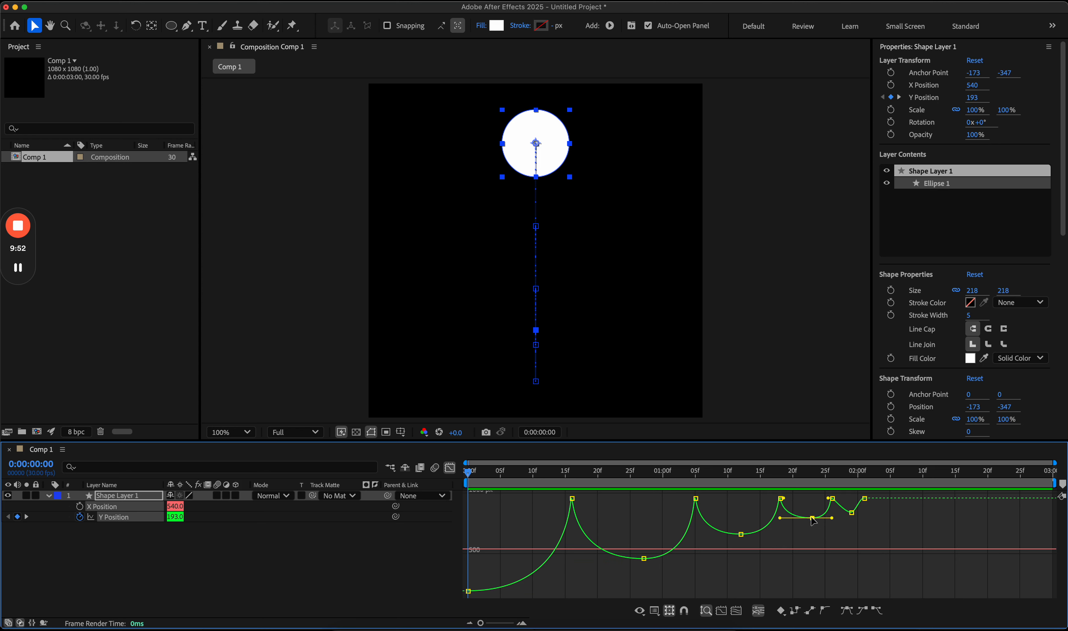
mouse_move(813, 520)
left_mouse_down()
mouse_move(794, 490)
mouse_move(809, 522)
left_mouse_up()
Step: Select the first Y Position keyframe and scrub through the bounces to about 1:05
left_click(468, 591)
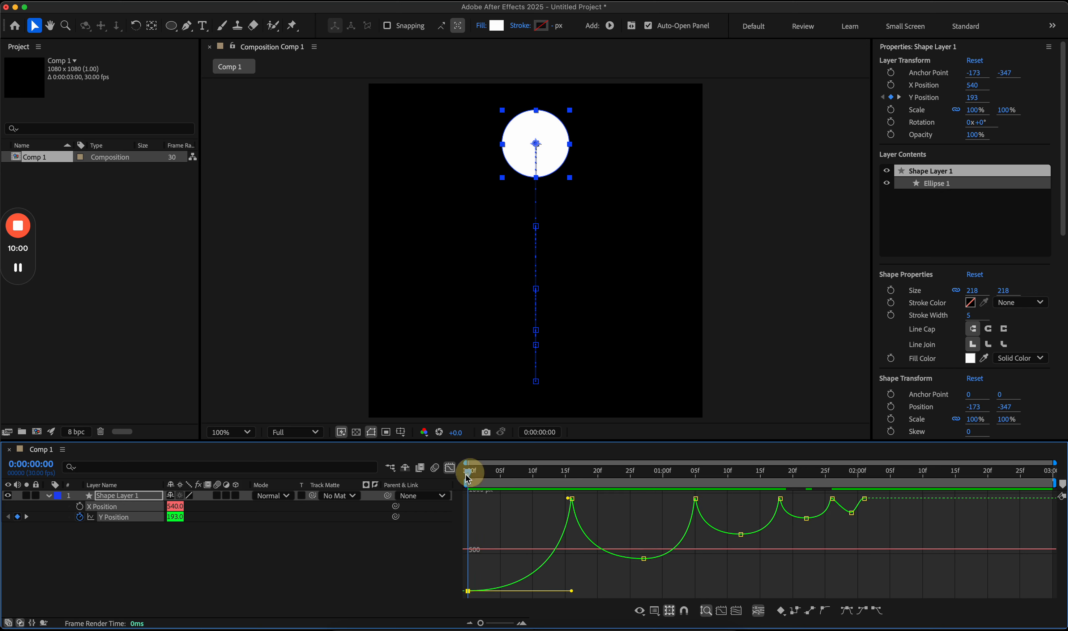
left_click(570, 473)
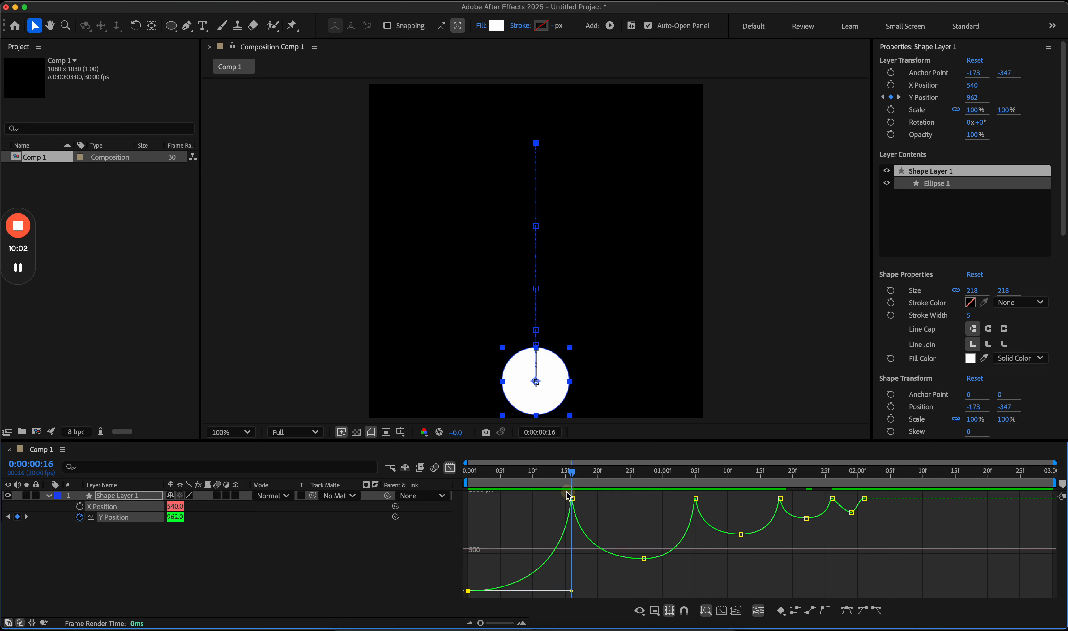
left_click_drag(623, 474, 806, 504)
left_click(695, 478)
left_click(832, 499)
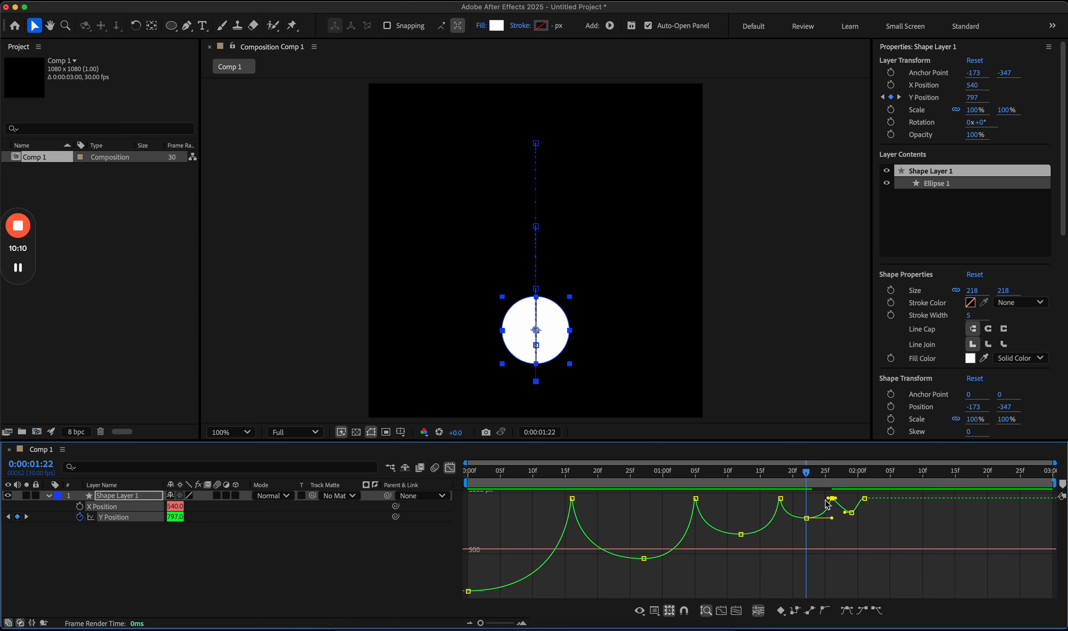
Step: Zoom in on the later bounces and lengthen the 1:29 keyframe's outgoing handle to the right
left_click_drag(480, 622, 508, 623)
left_click(896, 555)
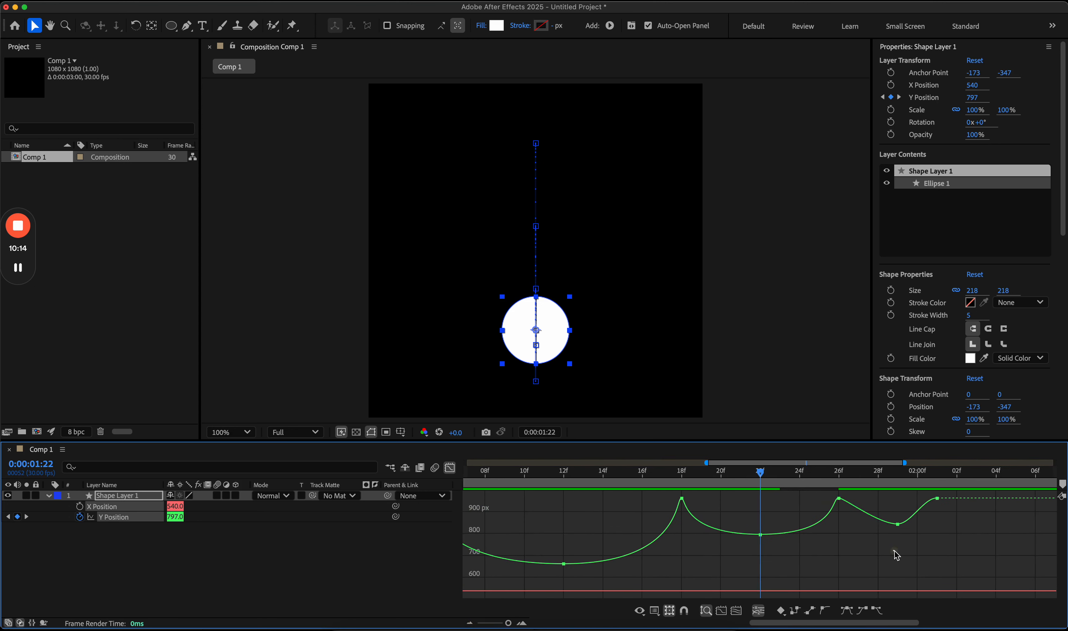
left_click(840, 499)
left_click_drag(834, 498, 827, 524)
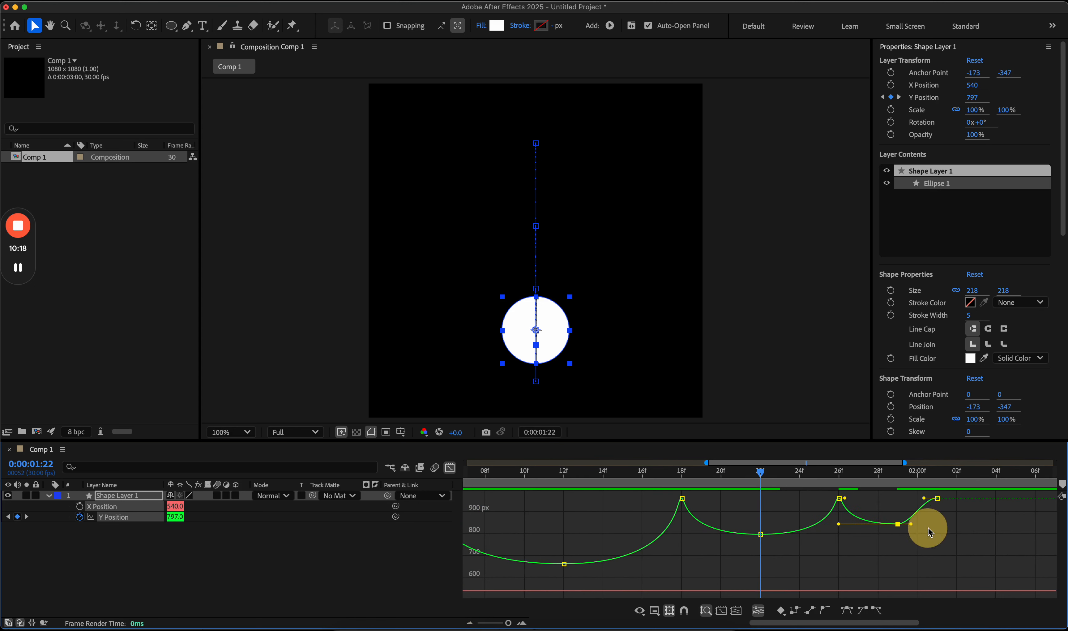
left_click_drag(912, 524, 937, 524)
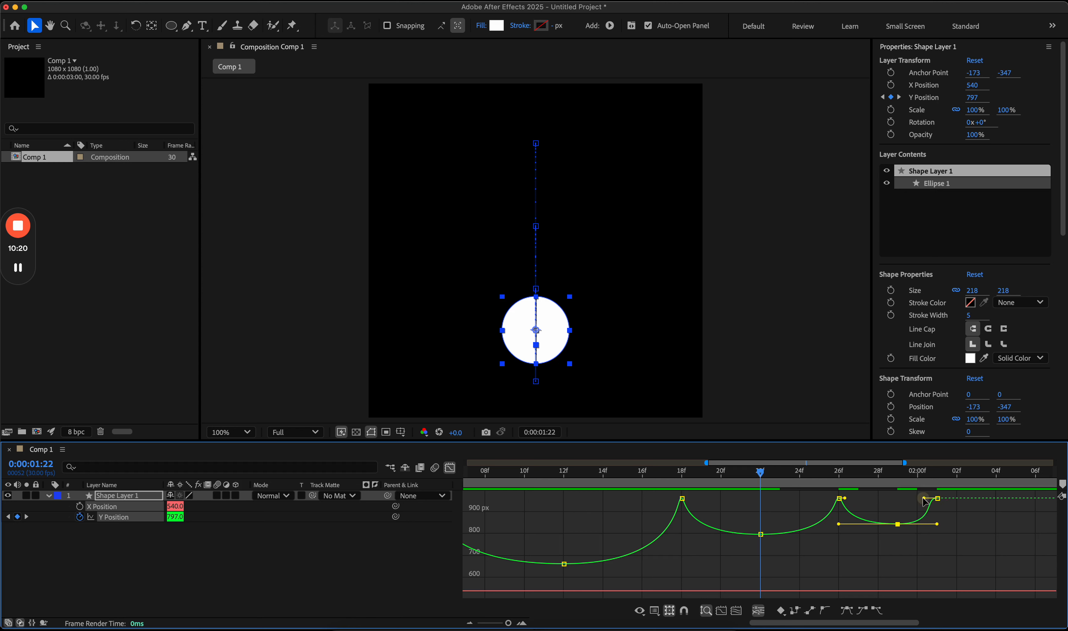
Step: Move the final Y Position keyframe from 2:01 to 2:02
left_click(940, 499)
left_click(911, 534)
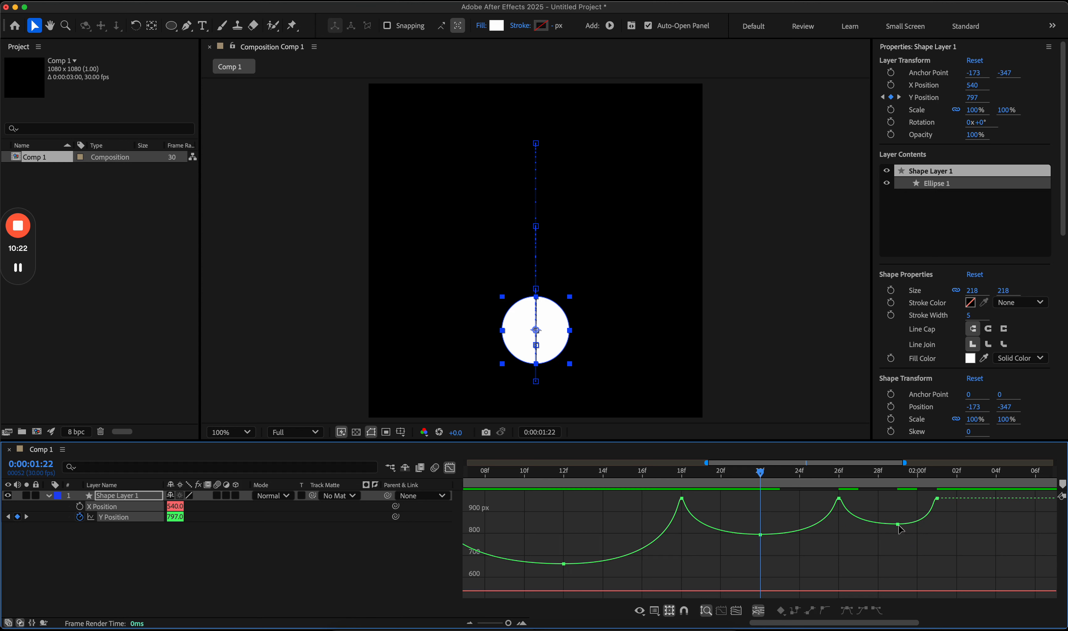
left_click(899, 525)
left_click(898, 524)
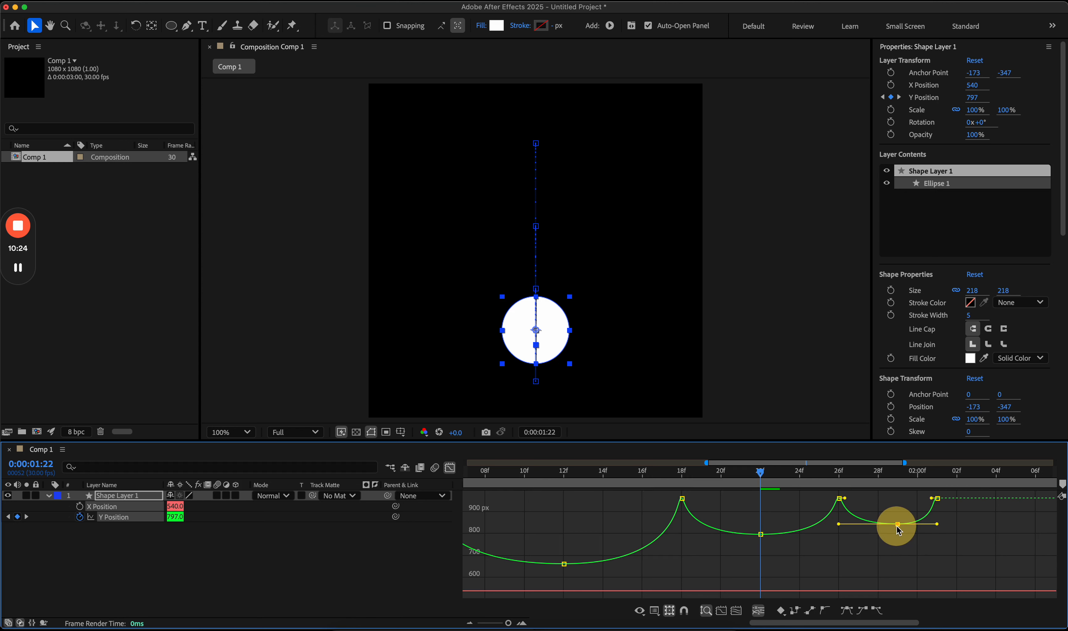
mouse_move(902, 541)
left_mouse_down()
mouse_move(888, 508)
mouse_move(891, 526)
left_mouse_up()
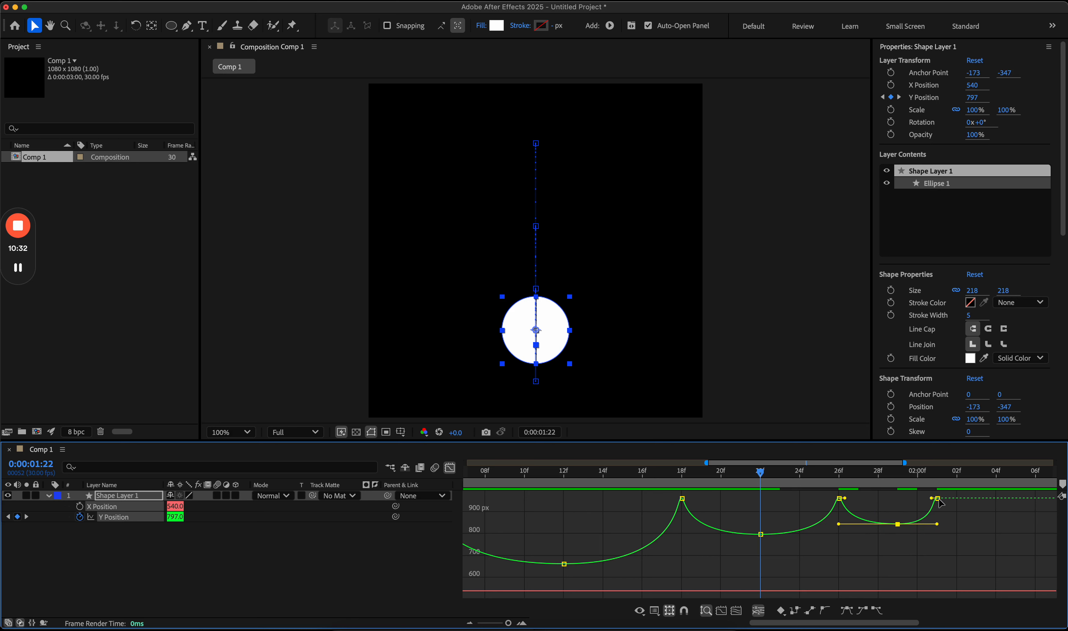
left_click_drag(938, 499, 952, 499)
left_click(649, 582)
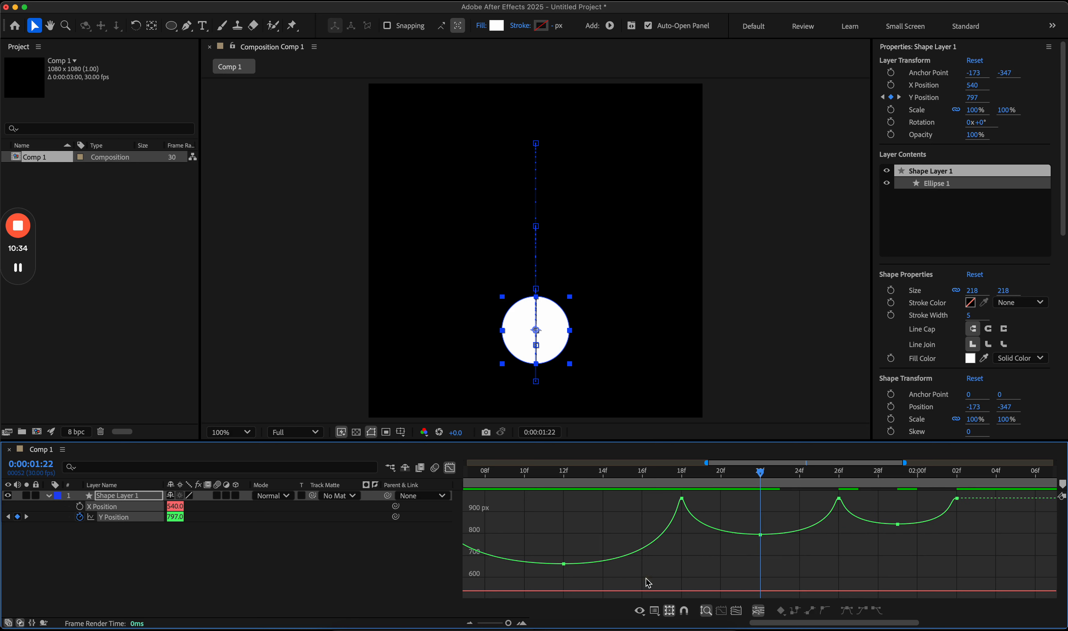
Step: Bring back the Y Position graph with the timeline zoomed out to the full three seconds
left_click(449, 468)
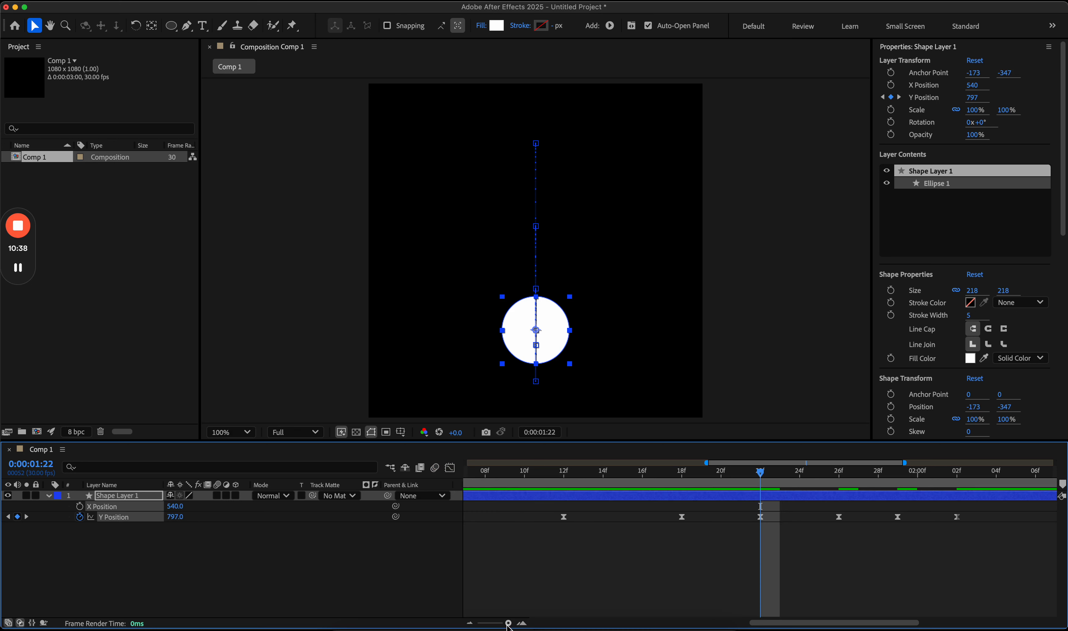
left_click_drag(508, 624, 481, 622)
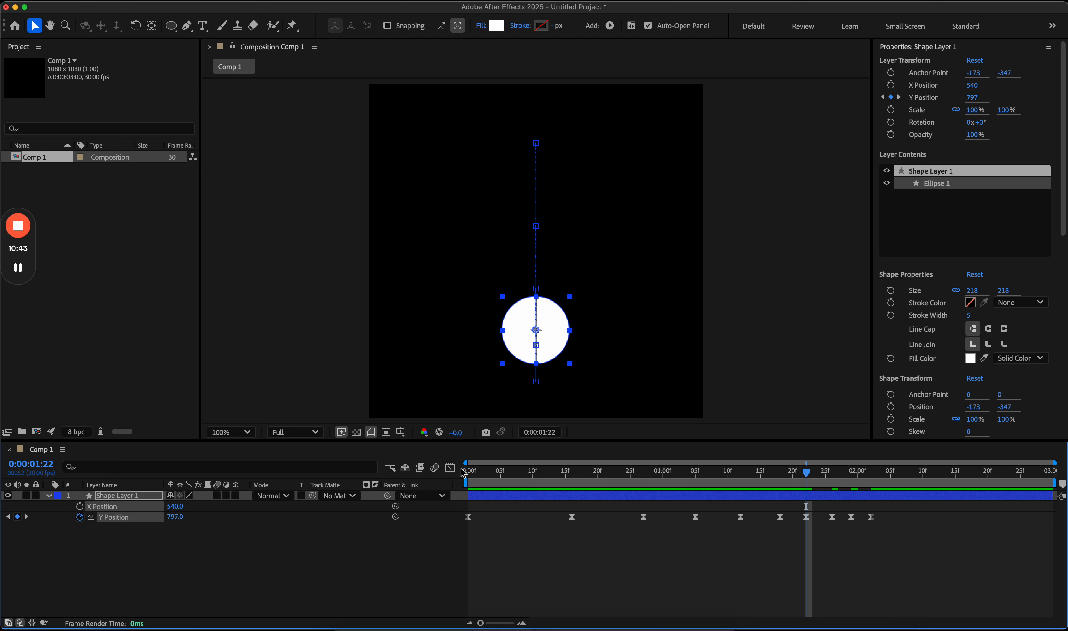
left_click(450, 468)
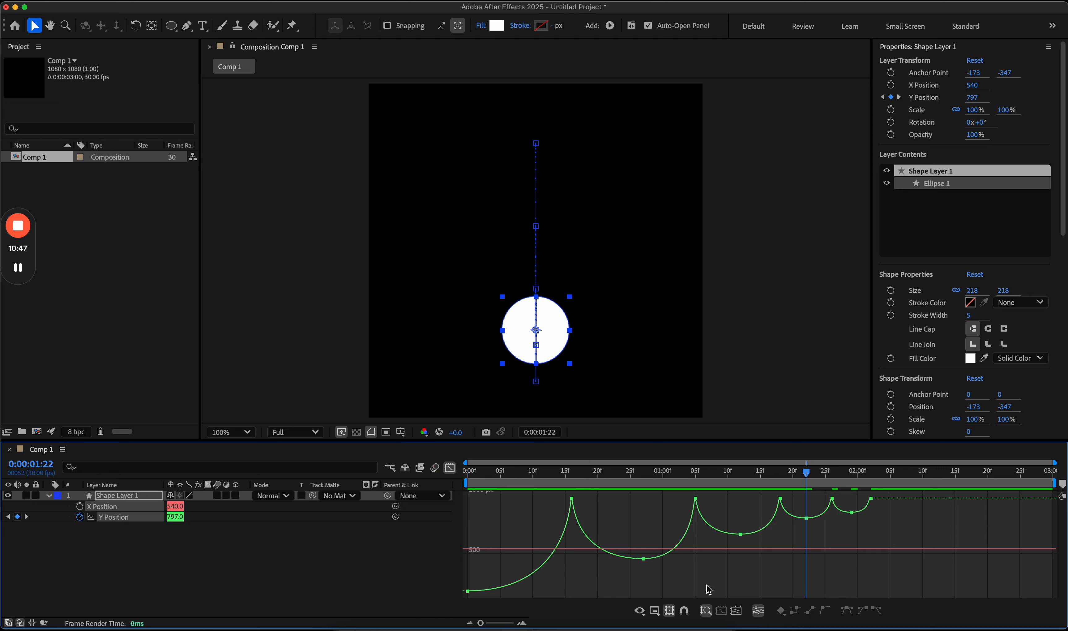
Step: Nudge the second bounce's apex keyframe slightly later and rewind to the first frame
left_click_drag(740, 535, 748, 539)
left_click(719, 477)
left_click_drag(718, 476, 450, 493)
Step: Preview the bounce with the composition viewer zoomed out to 50%
left_click(614, 512)
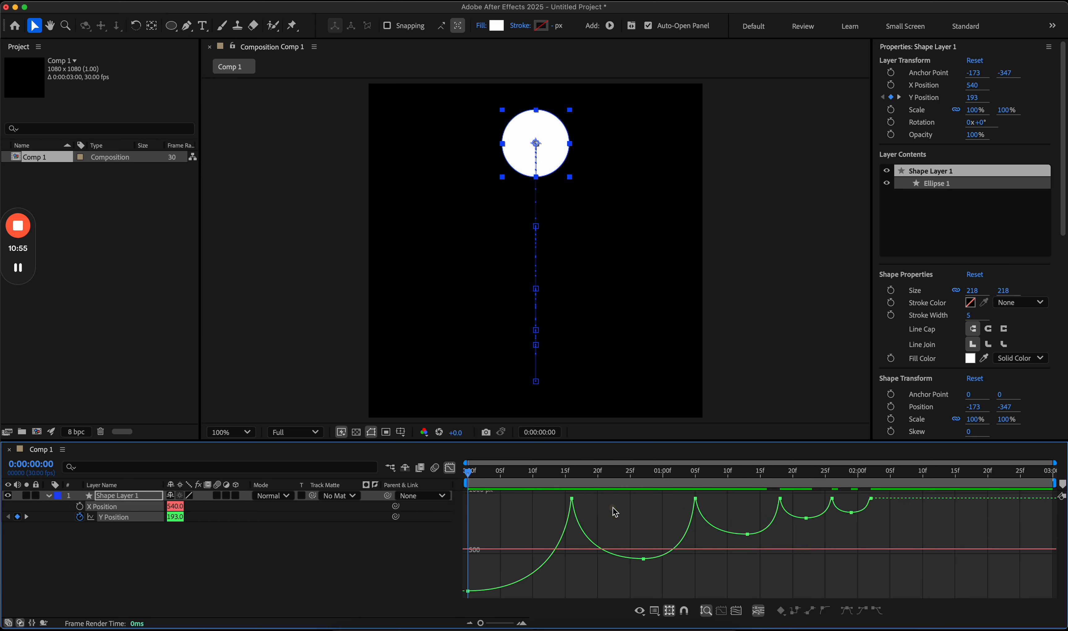
key("space")
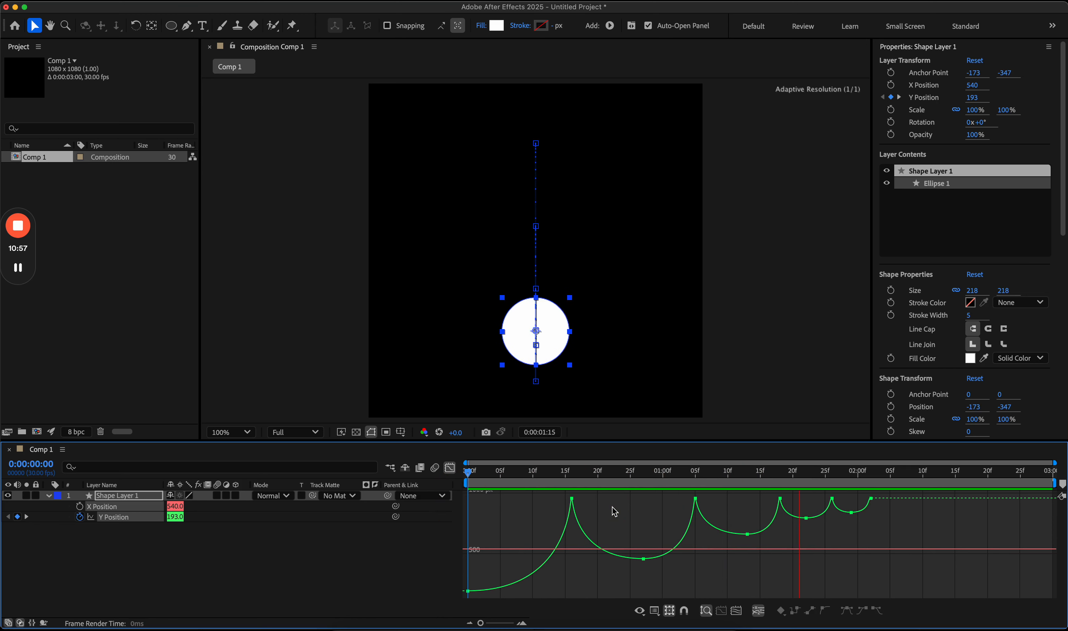
left_click(730, 282)
key("h")
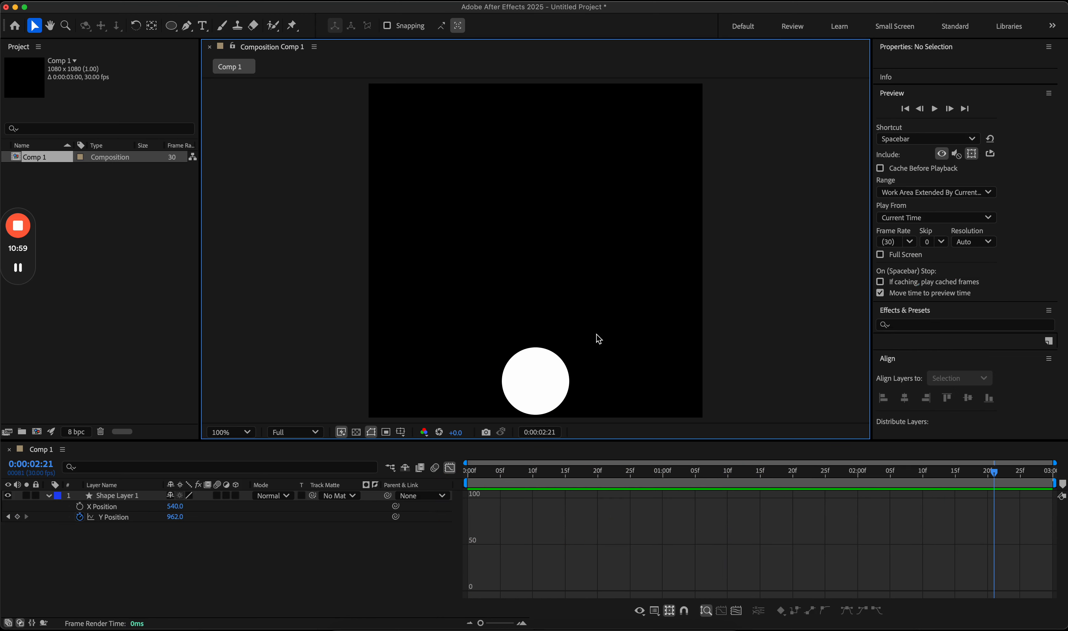
mouse_move(601, 360)
left_mouse_down()
mouse_move(605, 346)
mouse_move(606, 357)
left_mouse_up()
key("v")
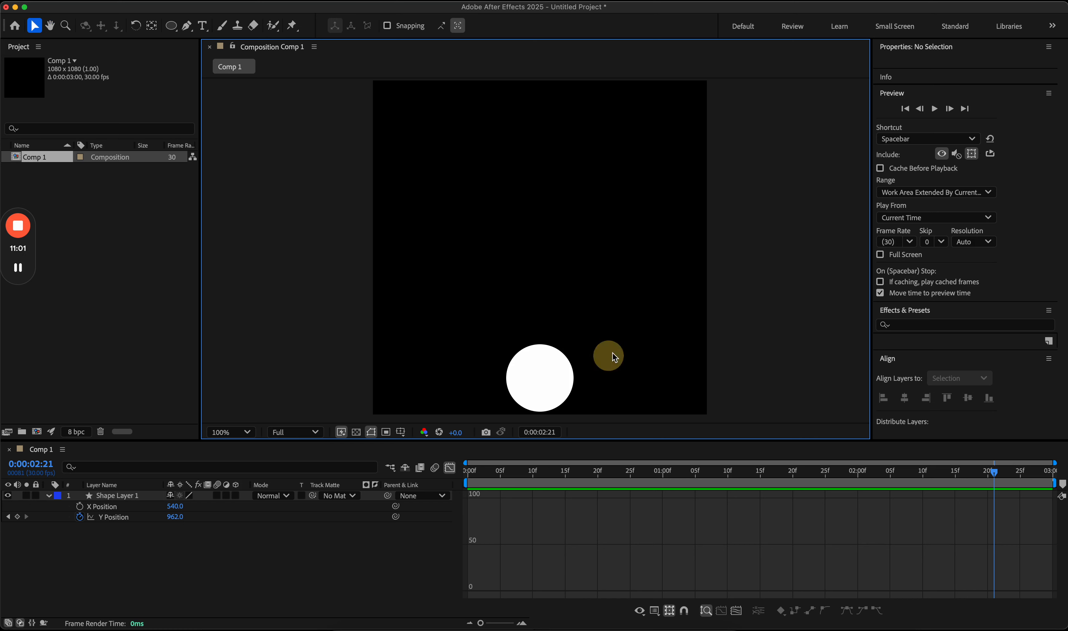
key("comma")
key("space")
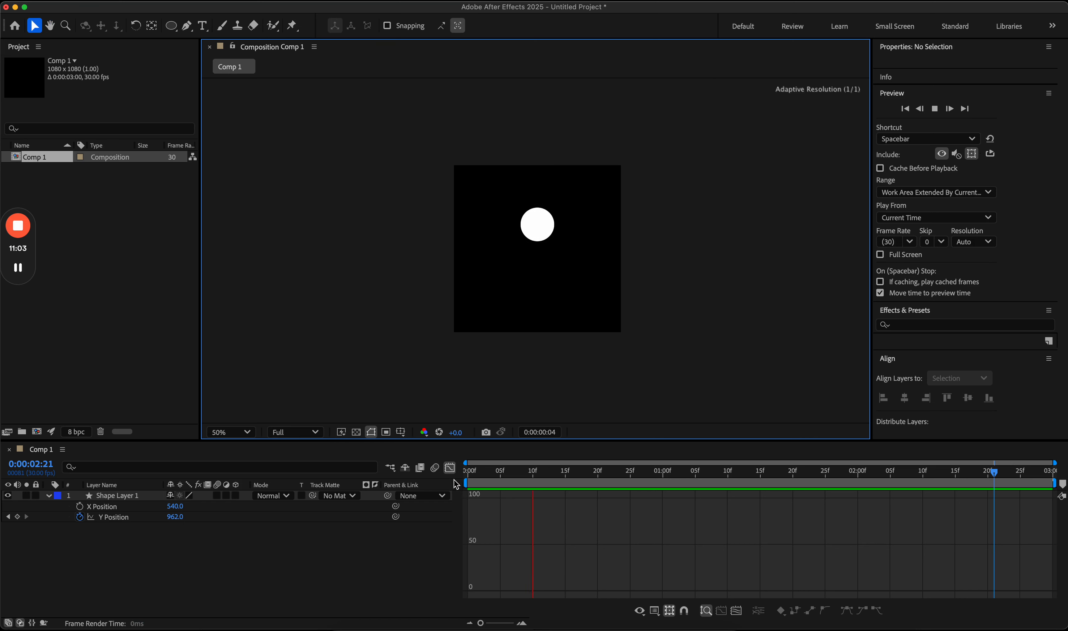
Step: Select all Y Position keyframes and switch between curve and keyframe views
left_click(450, 468)
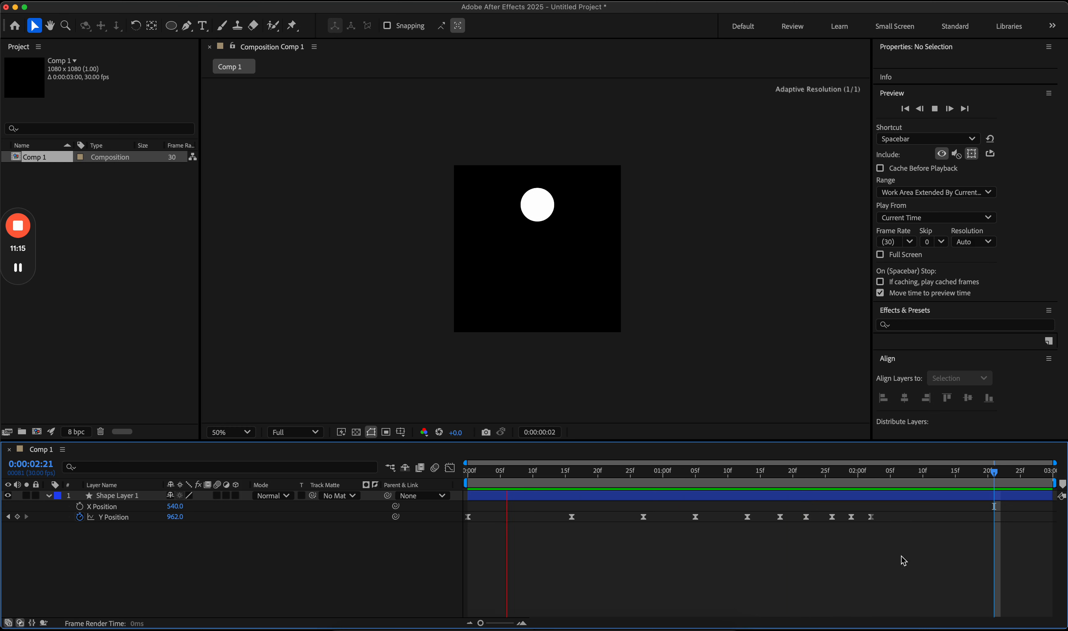
left_click_drag(913, 552, 460, 479)
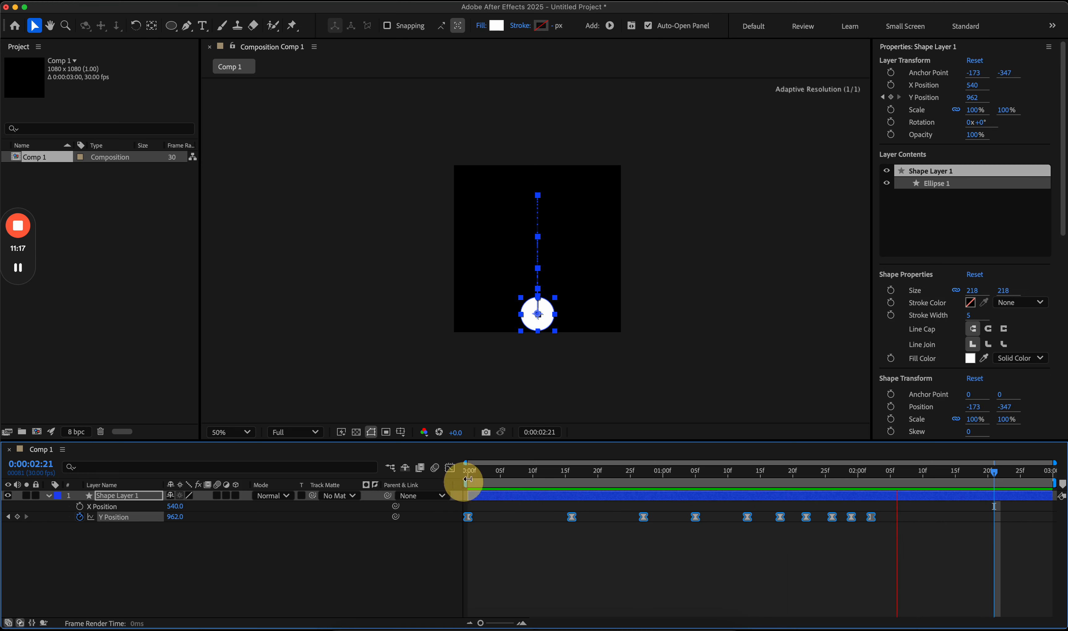
left_click(450, 467)
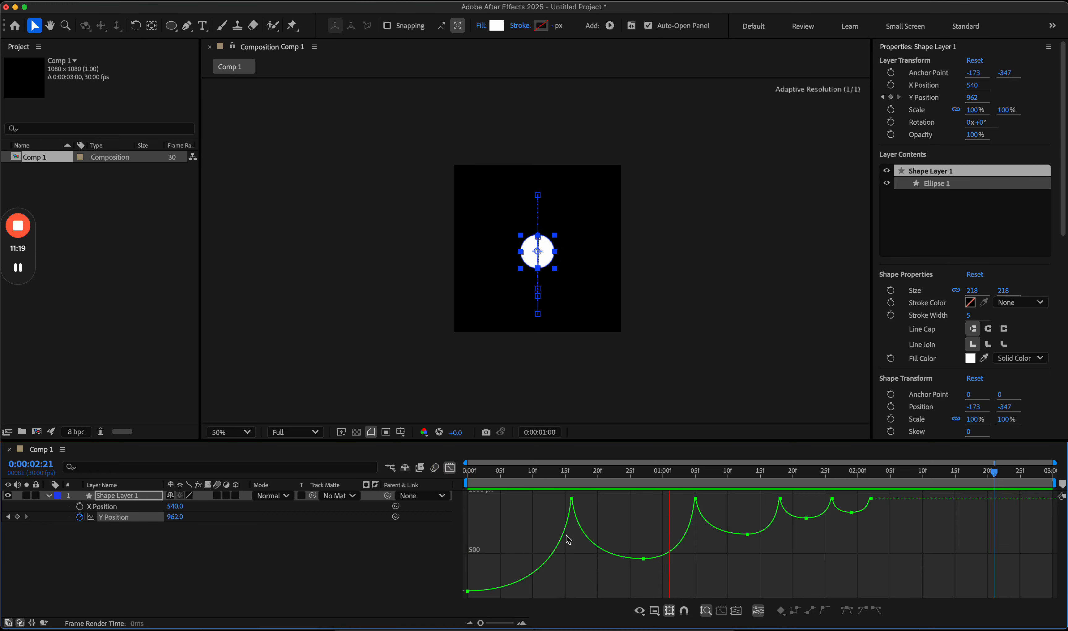
key("shift+F3")
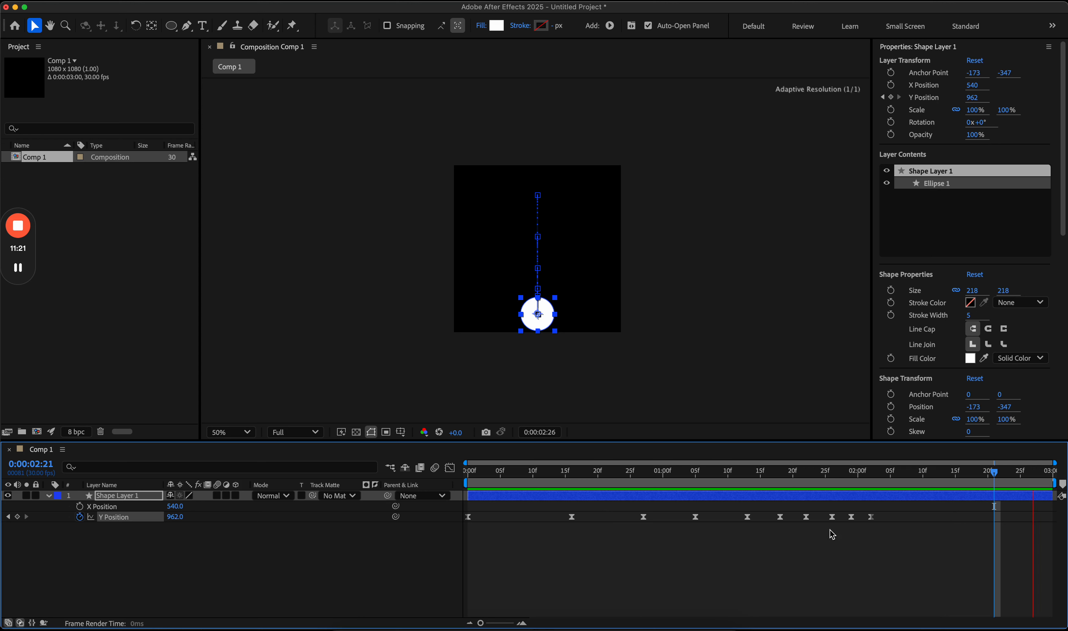